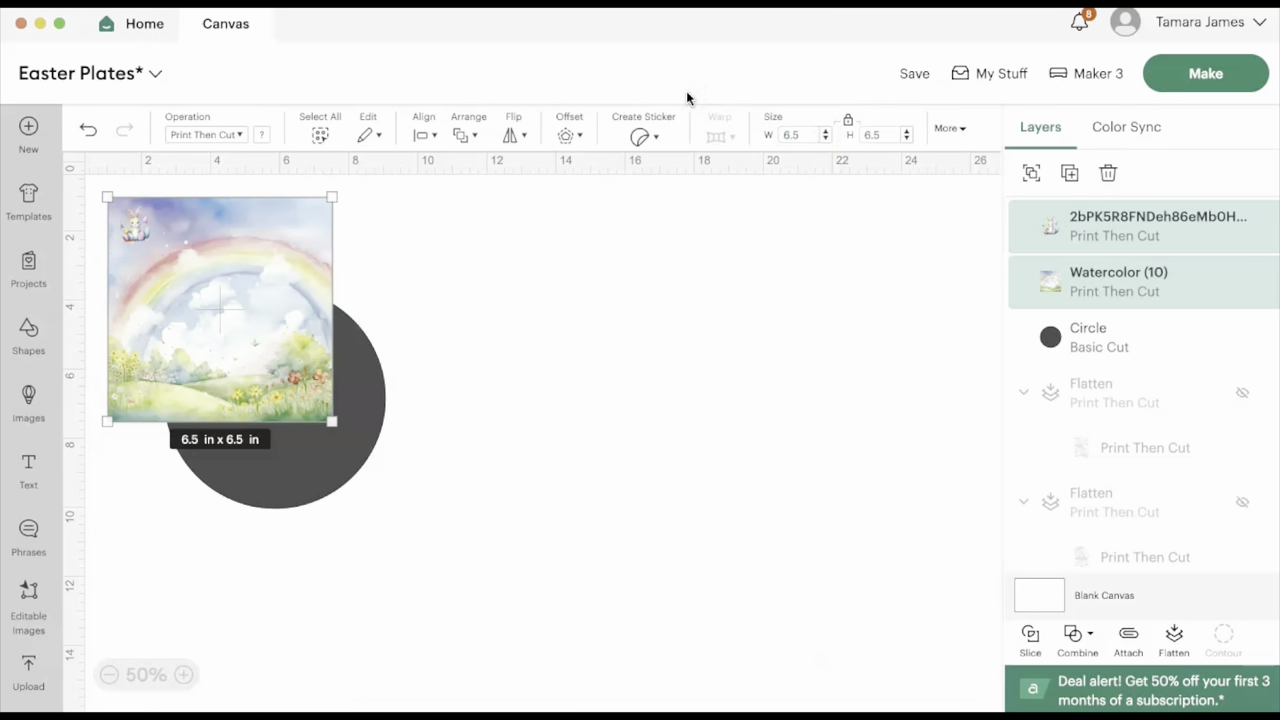
Position the rainbow watercolor square over the dark circle and send it to the back.
{"action": "left_click", "coordinate": [474, 268]}
{"action": "left_click_drag", "start_coordinate": [255, 314], "coordinate": [309, 403]}
{"action": "right_click", "coordinate": [314, 400]}
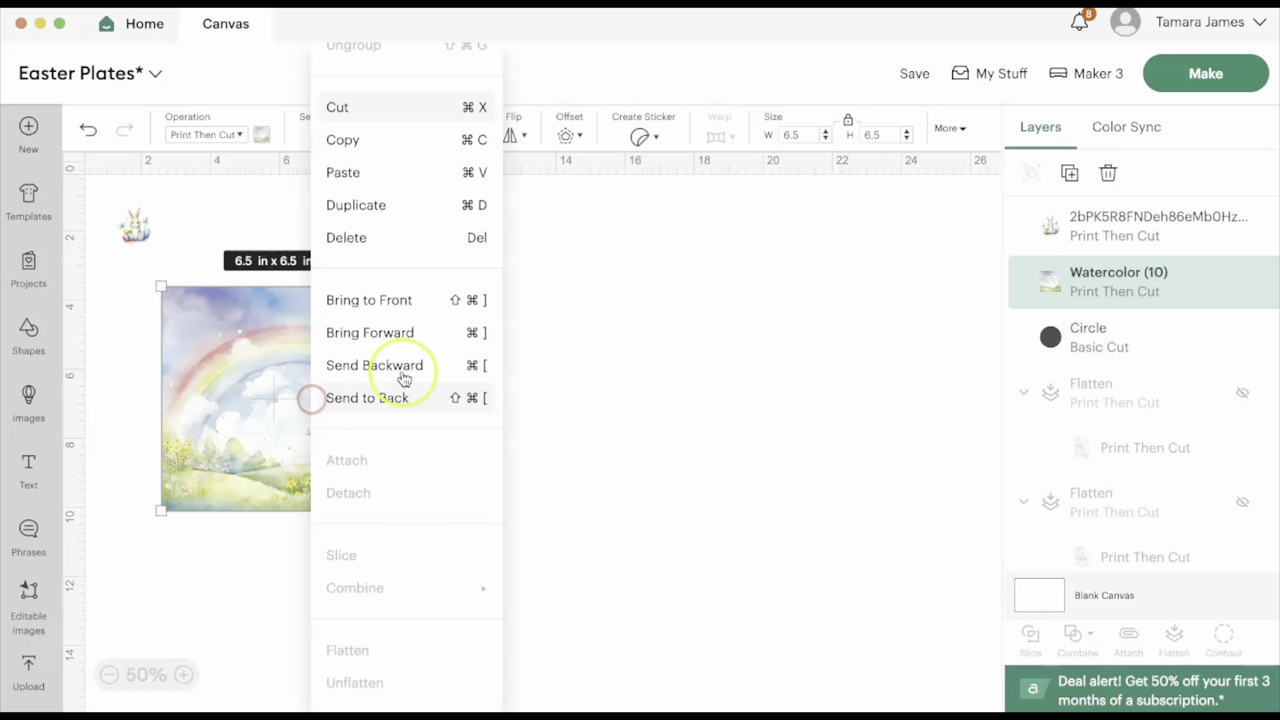
{"action": "left_click", "coordinate": [433, 400]}
Slice the watercolor square with the dark circle placed on top of it.
{"action": "left_click", "coordinate": [469, 517]}
{"action": "left_click_drag", "start_coordinate": [475, 530], "coordinate": [195, 315]}
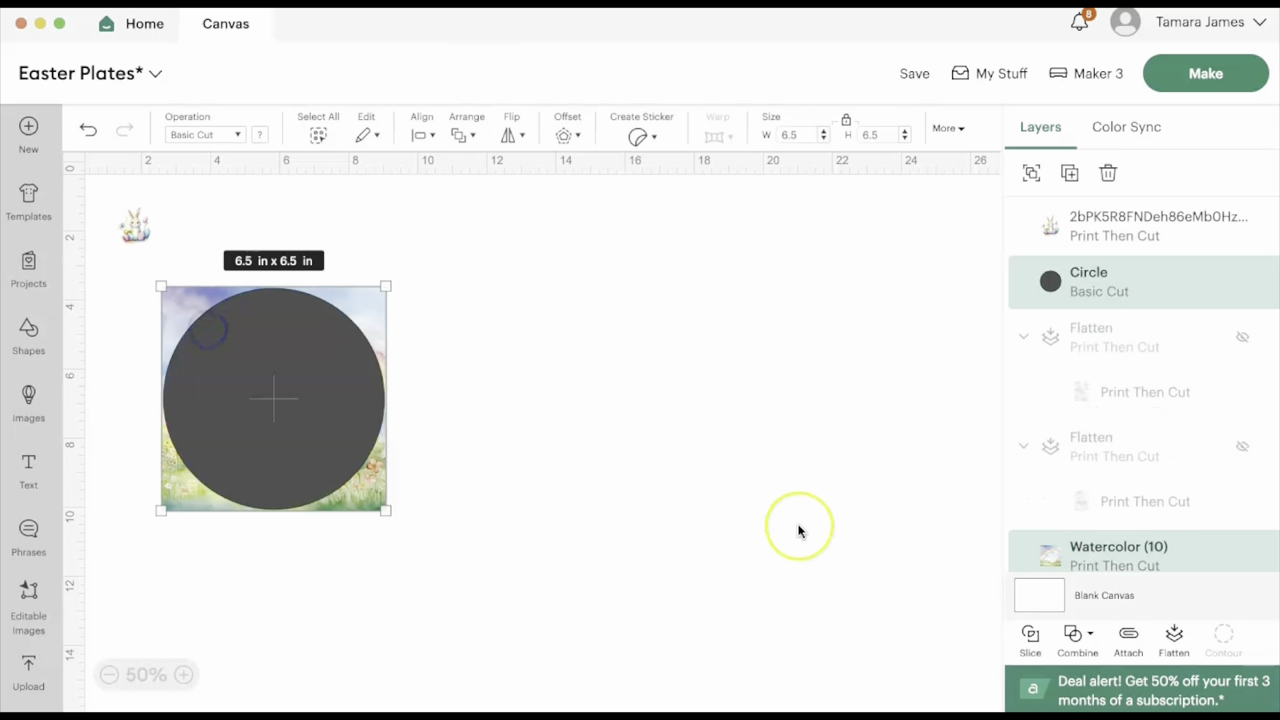
{"action": "left_click", "coordinate": [1030, 634]}
Separate the slice results, delete the leftover square watercolor frame, and keep the round watercolor piece in its place.
{"action": "left_click", "coordinate": [273, 381]}
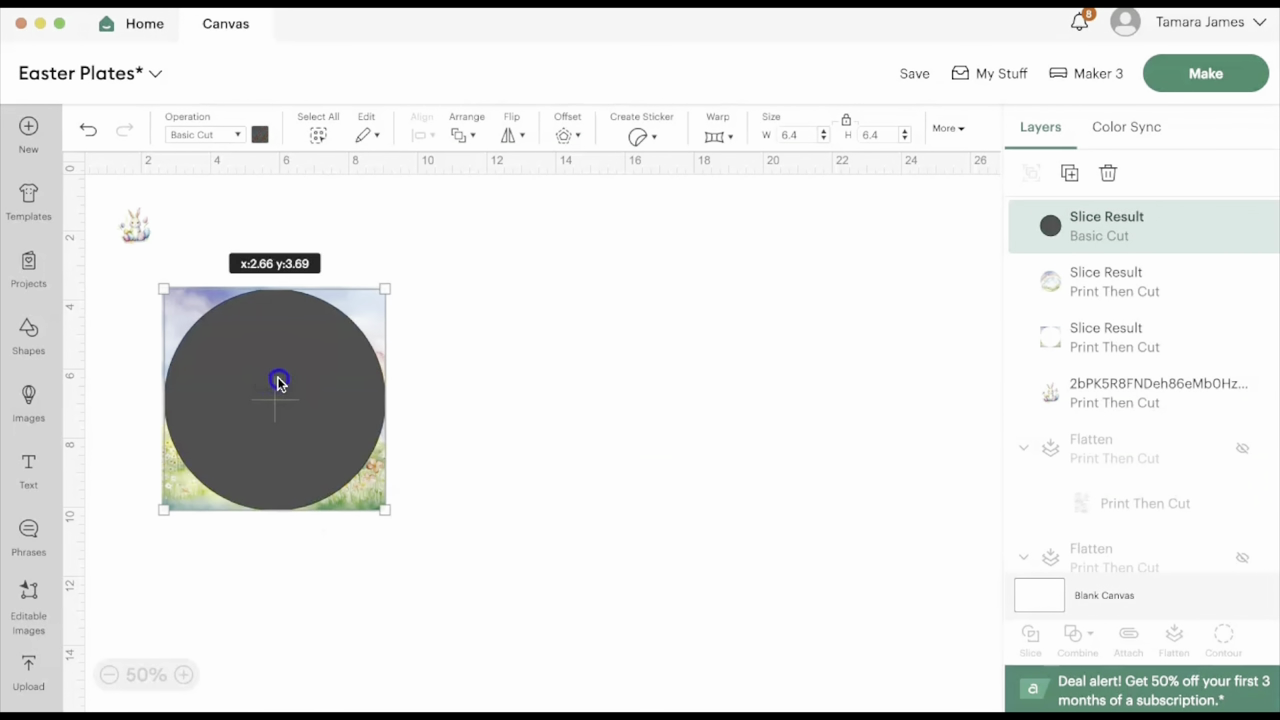
{"action": "left_click_drag", "start_coordinate": [279, 382], "coordinate": [814, 346]}
{"action": "left_click_drag", "start_coordinate": [286, 423], "coordinate": [437, 423]}
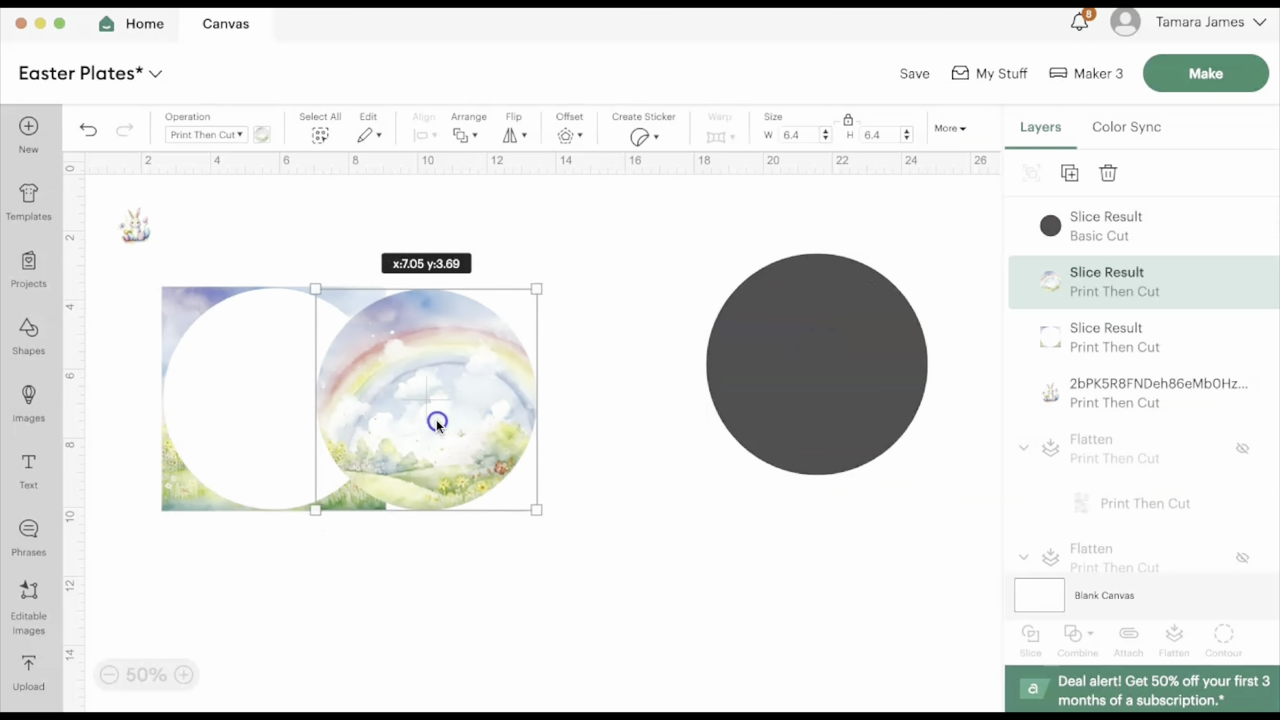
{"action": "left_click", "coordinate": [166, 490]}
{"action": "key", "text": "Delete"}
{"action": "left_click_drag", "start_coordinate": [305, 365], "coordinate": [150, 325]}
Place the bunny image on the round watercolor background, bring it to the front and enlarge it.
{"action": "left_click_drag", "start_coordinate": [129, 228], "coordinate": [300, 363]}
{"action": "right_click", "coordinate": [291, 423]}
{"action": "left_click", "coordinate": [368, 372]}
{"action": "left_click_drag", "start_coordinate": [351, 426], "coordinate": [357, 437]}
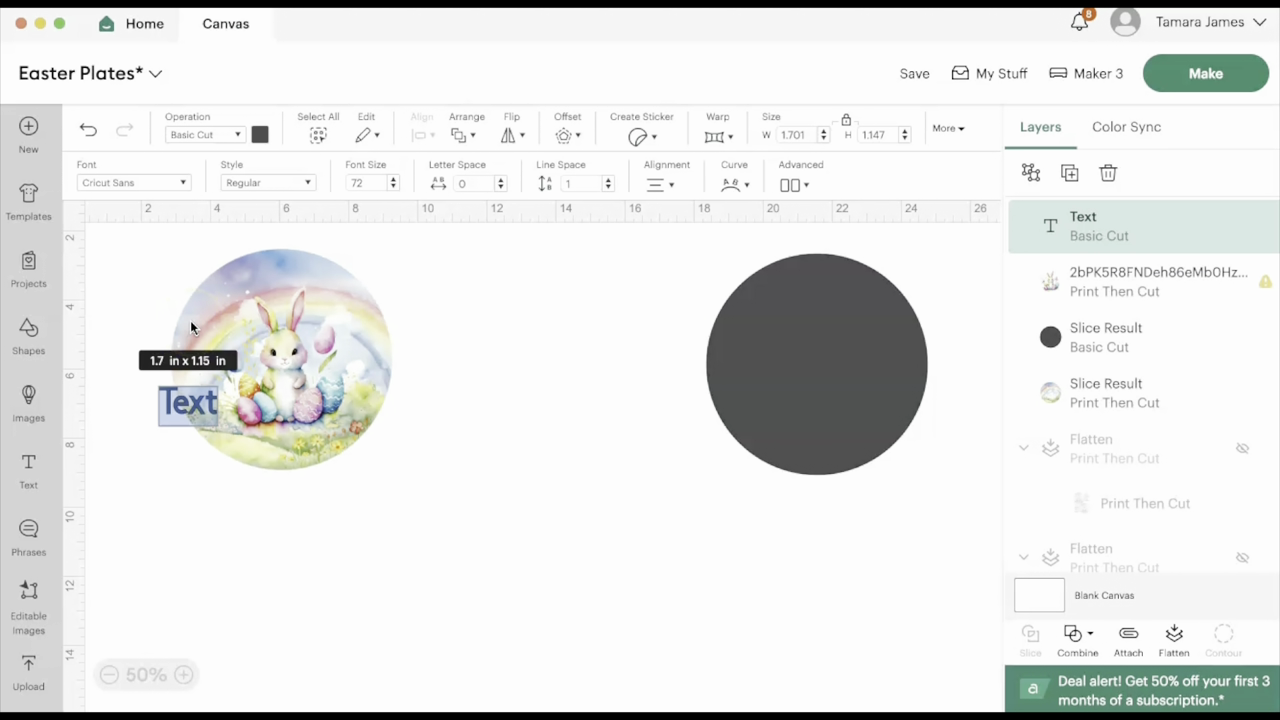
Enter "Happy Easter" as the text and move it over the lower part of the round design.
{"action": "type", "text": "Happ"}
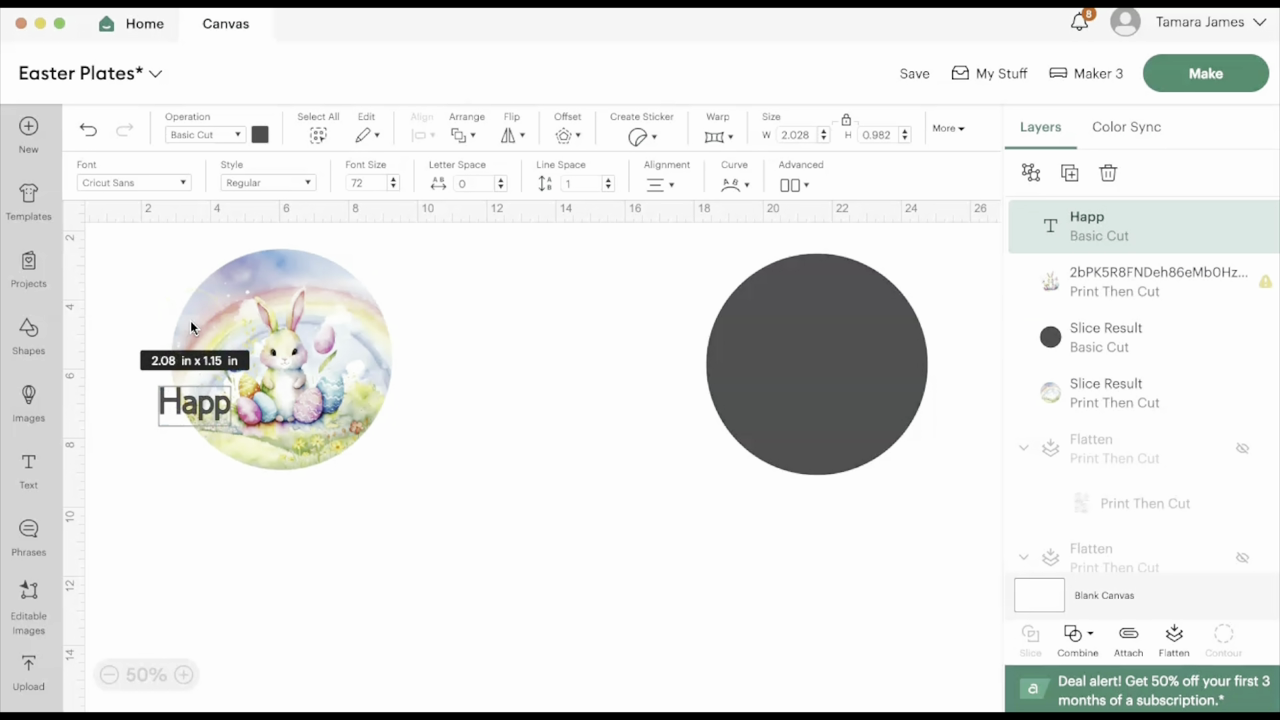
{"action": "type", "text": "y Easter"}
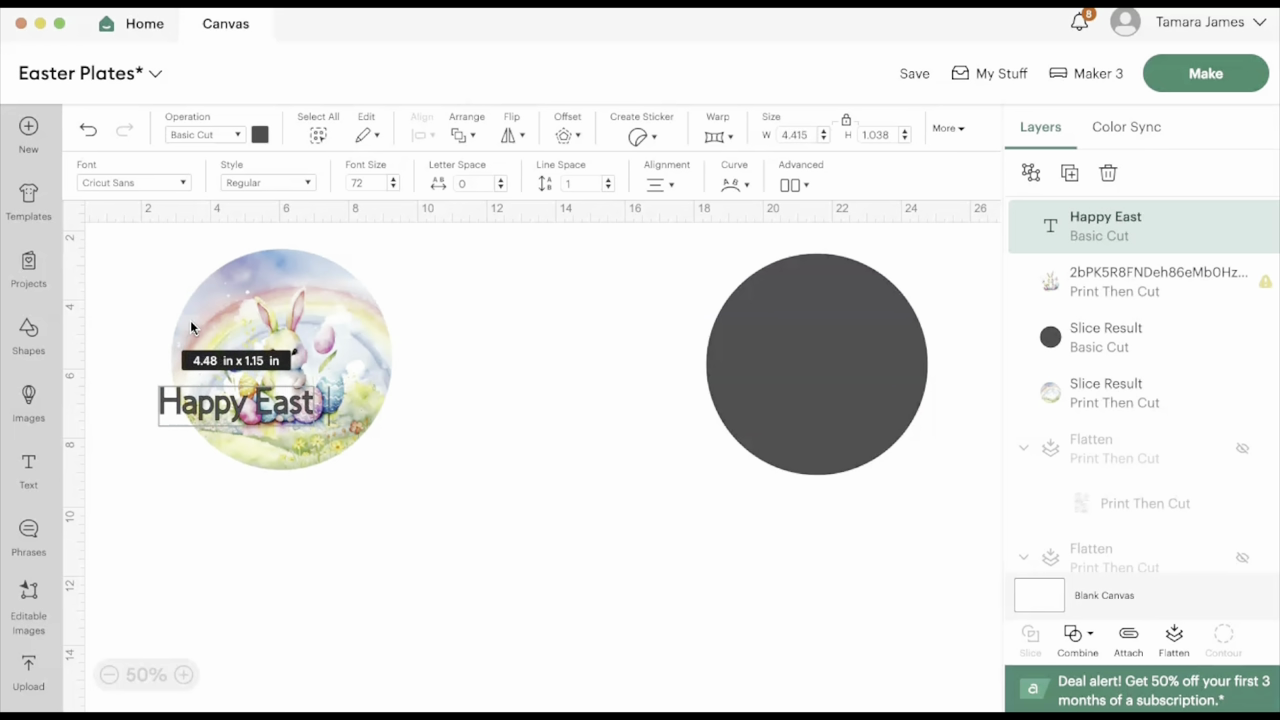
{"action": "left_click", "coordinate": [448, 391]}
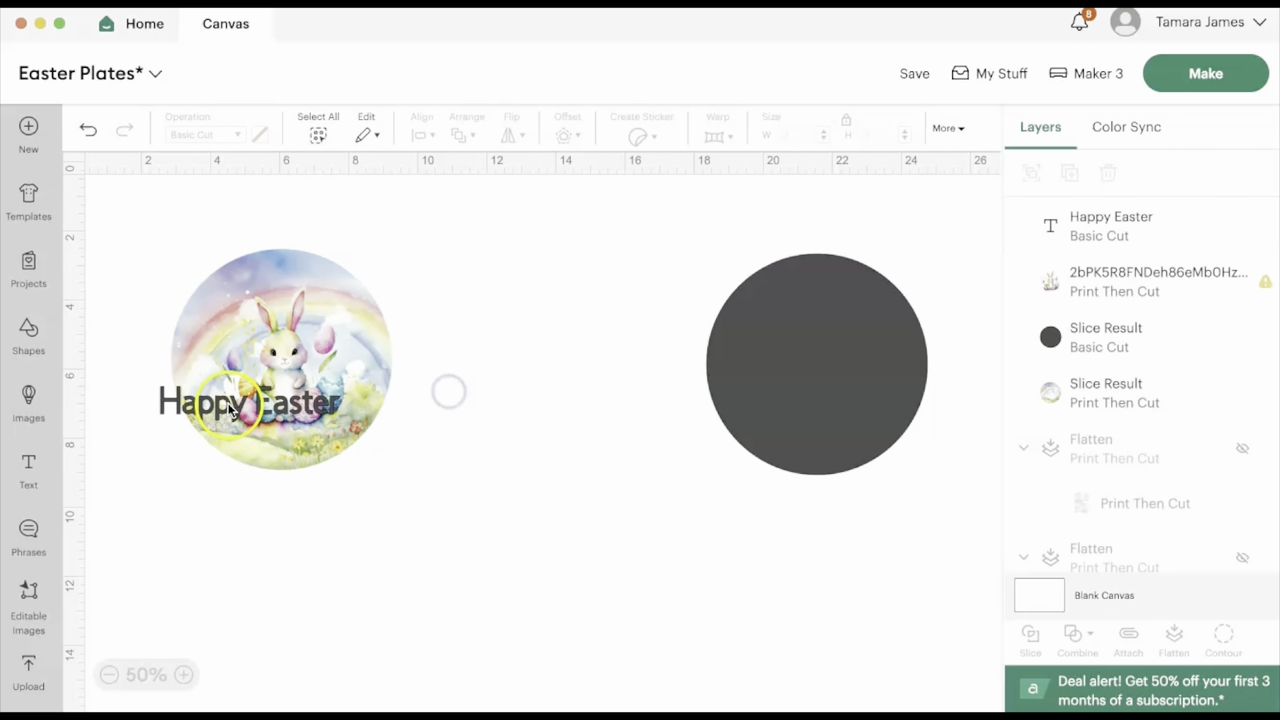
{"action": "left_click_drag", "start_coordinate": [230, 408], "coordinate": [268, 421]}
Set the "Happy Easter" text to the Cute Easter Bunny font and color it purple.
{"action": "left_click", "coordinate": [150, 183]}
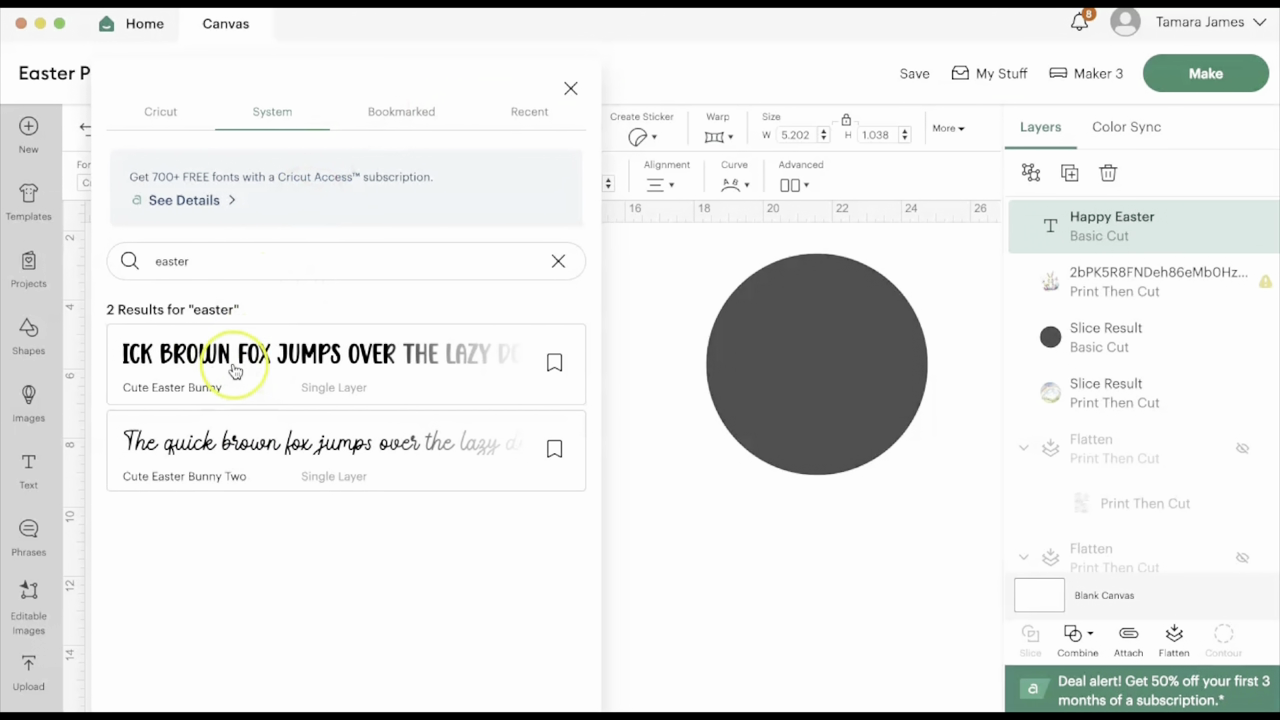
{"action": "left_click", "coordinate": [234, 365]}
{"action": "left_click", "coordinate": [259, 134]}
{"action": "left_click", "coordinate": [304, 216]}
{"action": "left_click", "coordinate": [467, 418]}
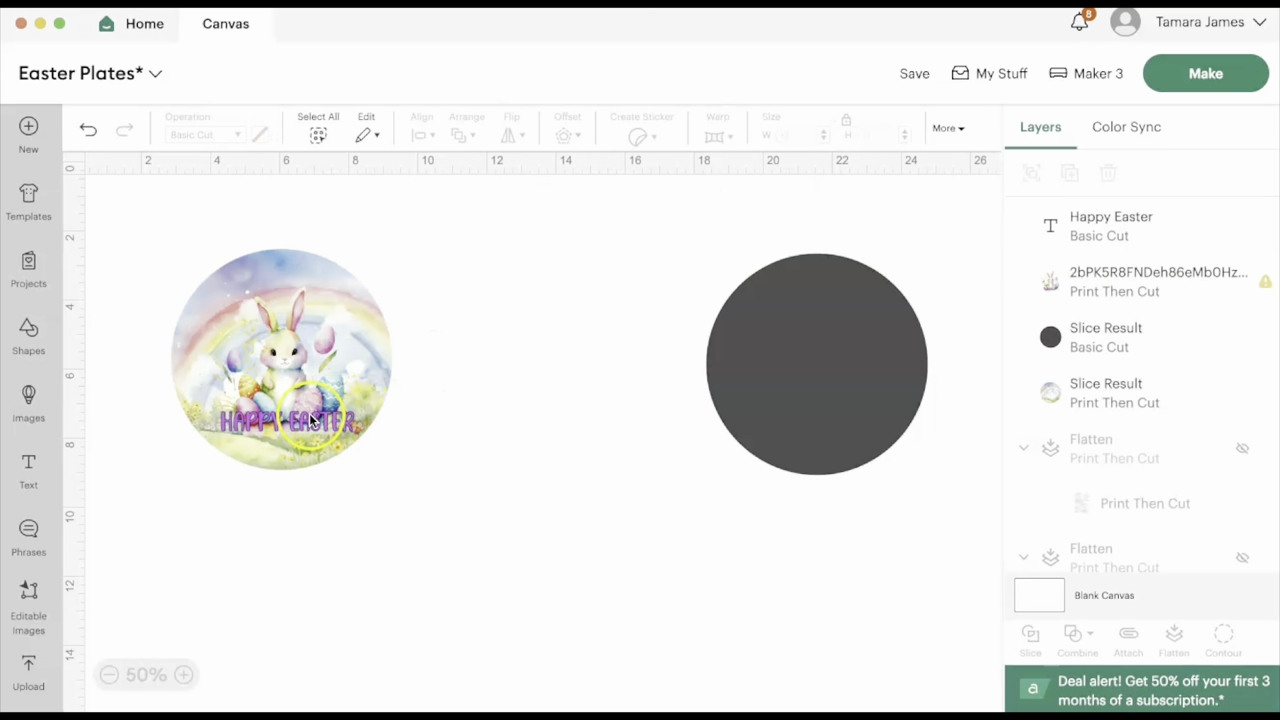
Add a text object with the recipient's first name and set its font to Cute Easter Bunny Two.
{"action": "left_click", "coordinate": [19, 483]}
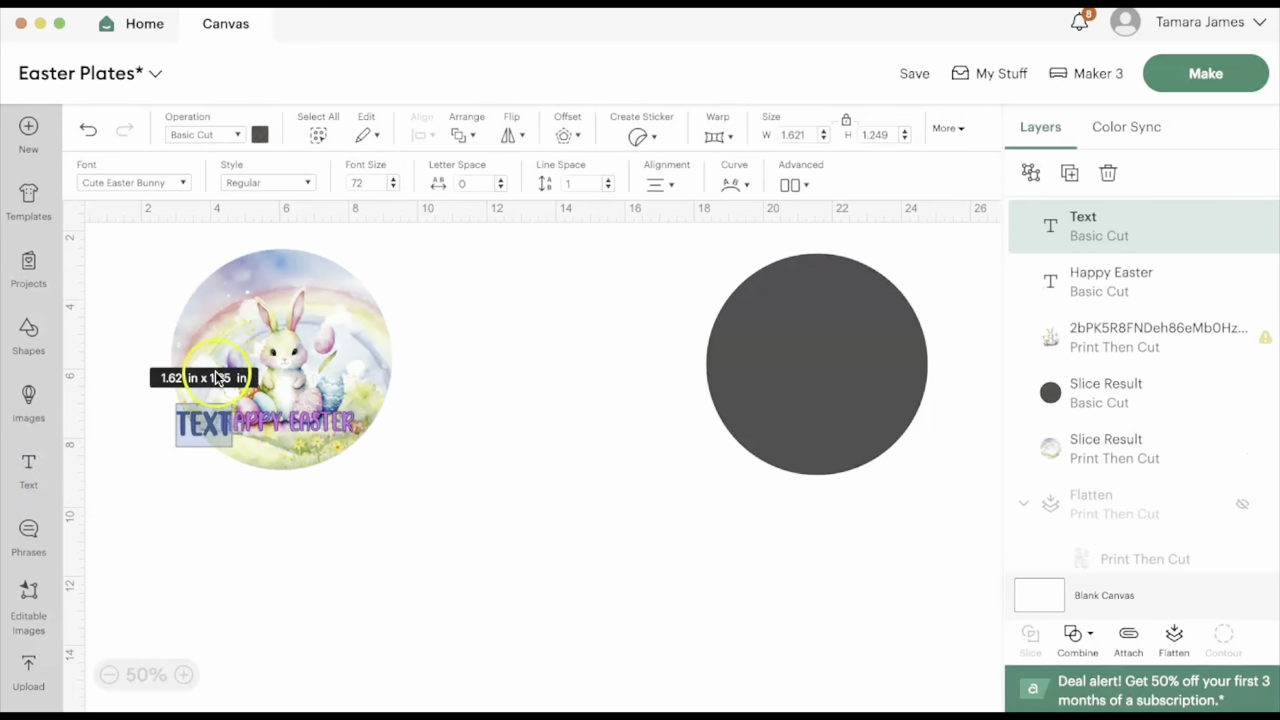
{"action": "type", "text": "Geiselle"}
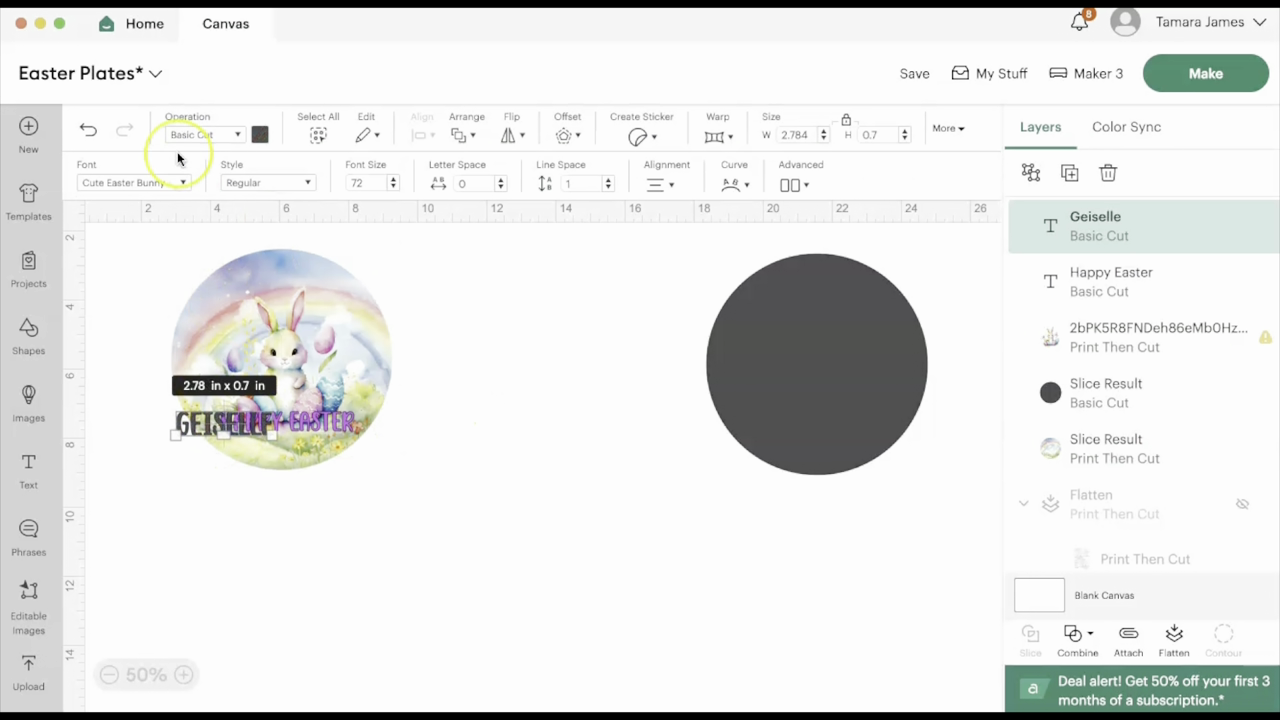
{"action": "left_click", "coordinate": [176, 183]}
{"action": "left_click", "coordinate": [257, 447]}
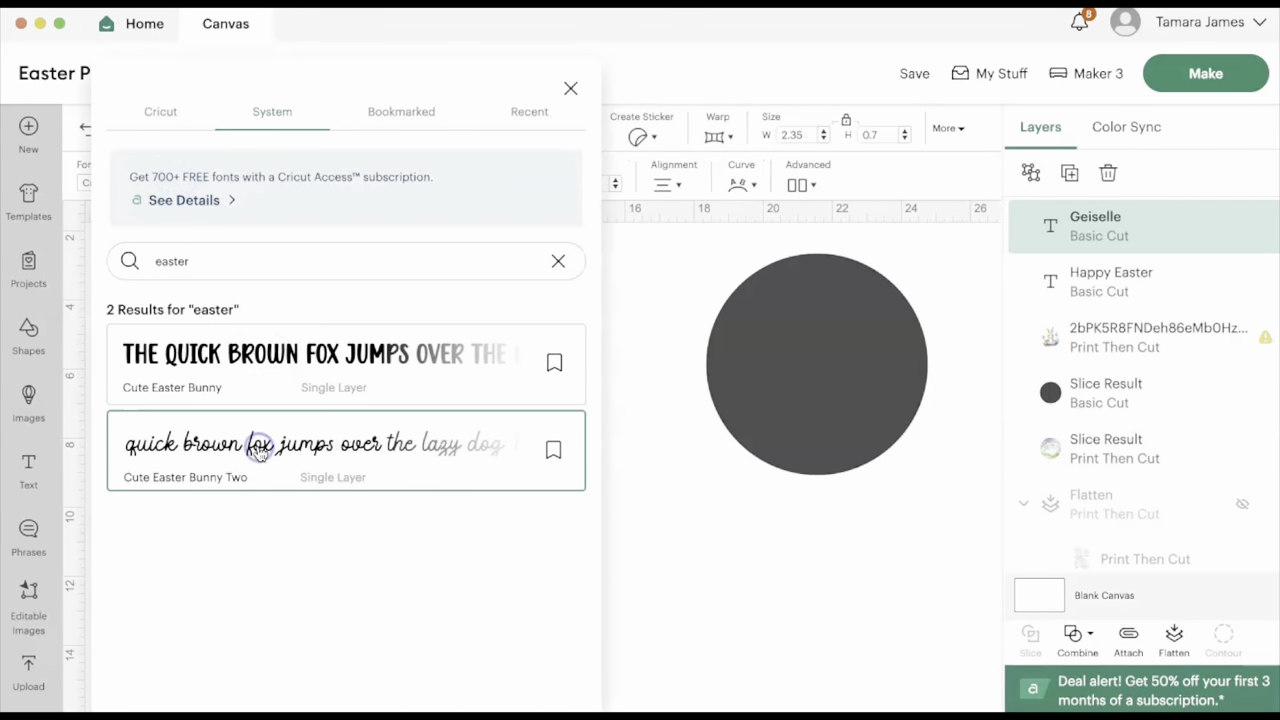
{"action": "left_click", "coordinate": [660, 506]}
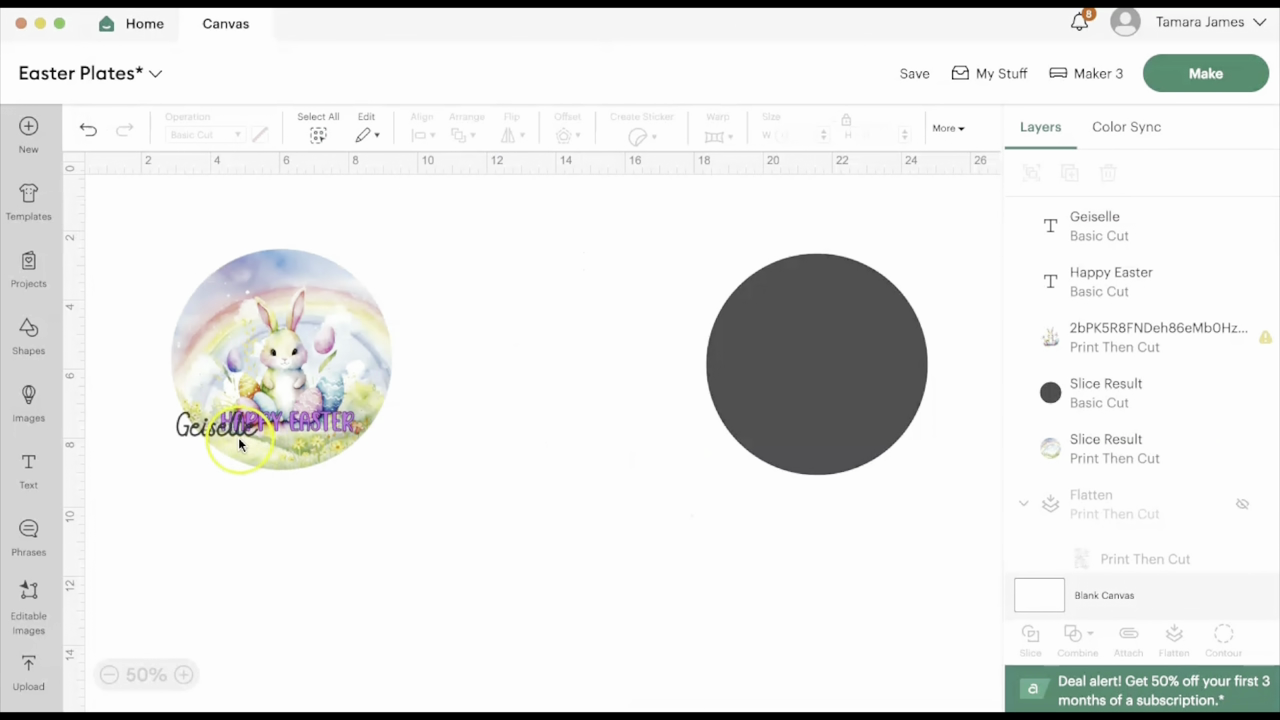
Move the name text below "Happy Easter" and color it light blue.
{"action": "left_click_drag", "start_coordinate": [238, 437], "coordinate": [292, 446]}
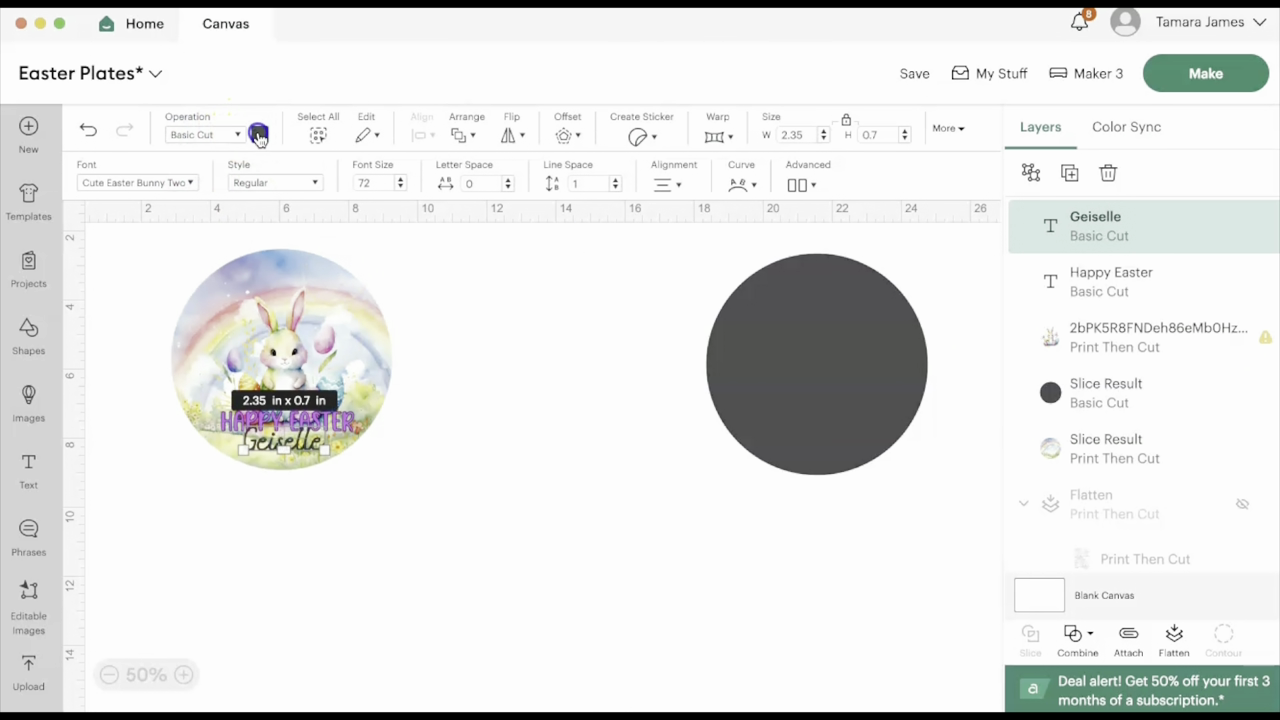
{"action": "left_click", "coordinate": [258, 134]}
{"action": "left_click", "coordinate": [352, 216]}
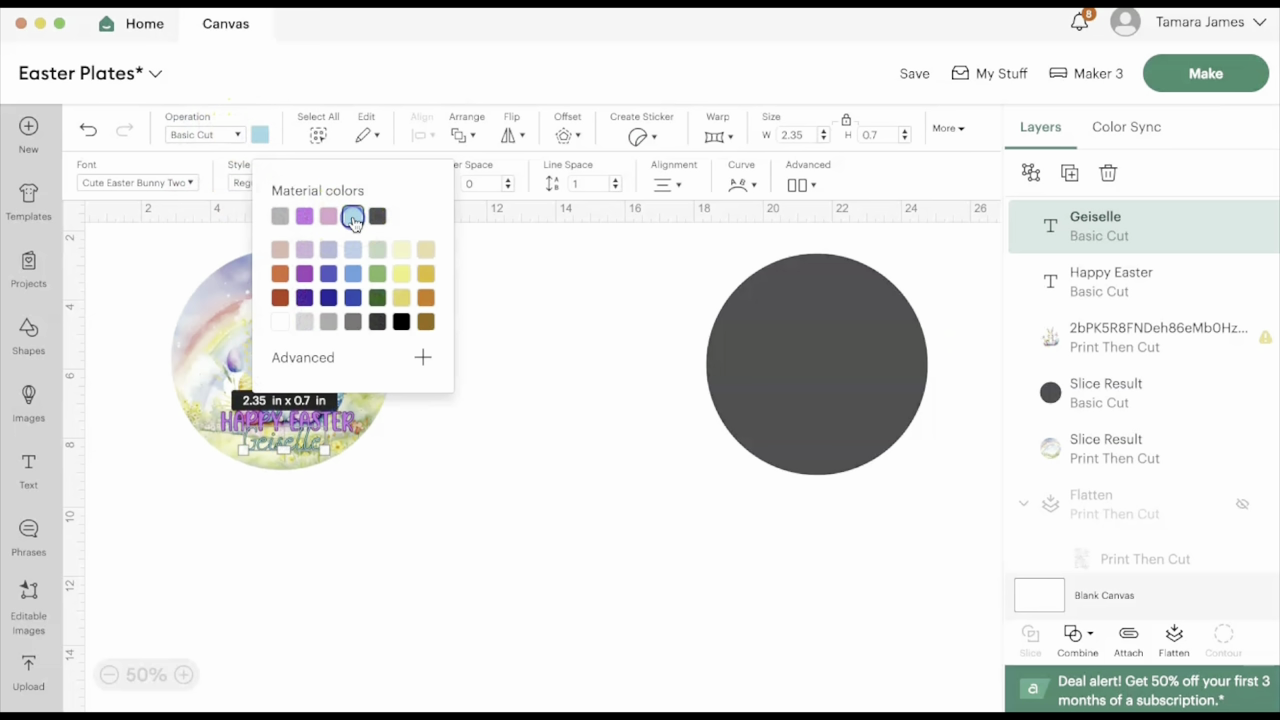
Apply a 0.07 in welded offset with rounded corners to the name text and color the offset pink.
{"action": "left_click", "coordinate": [566, 133]}
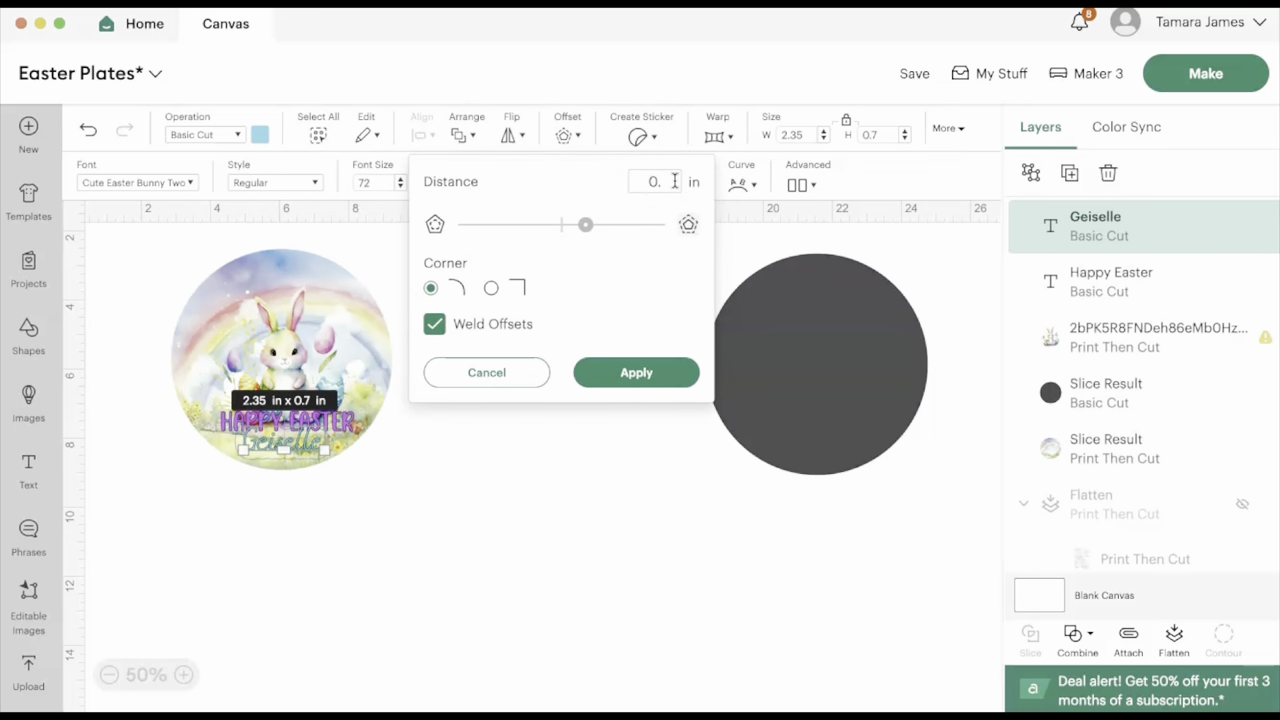
{"action": "key", "text": "Return"}
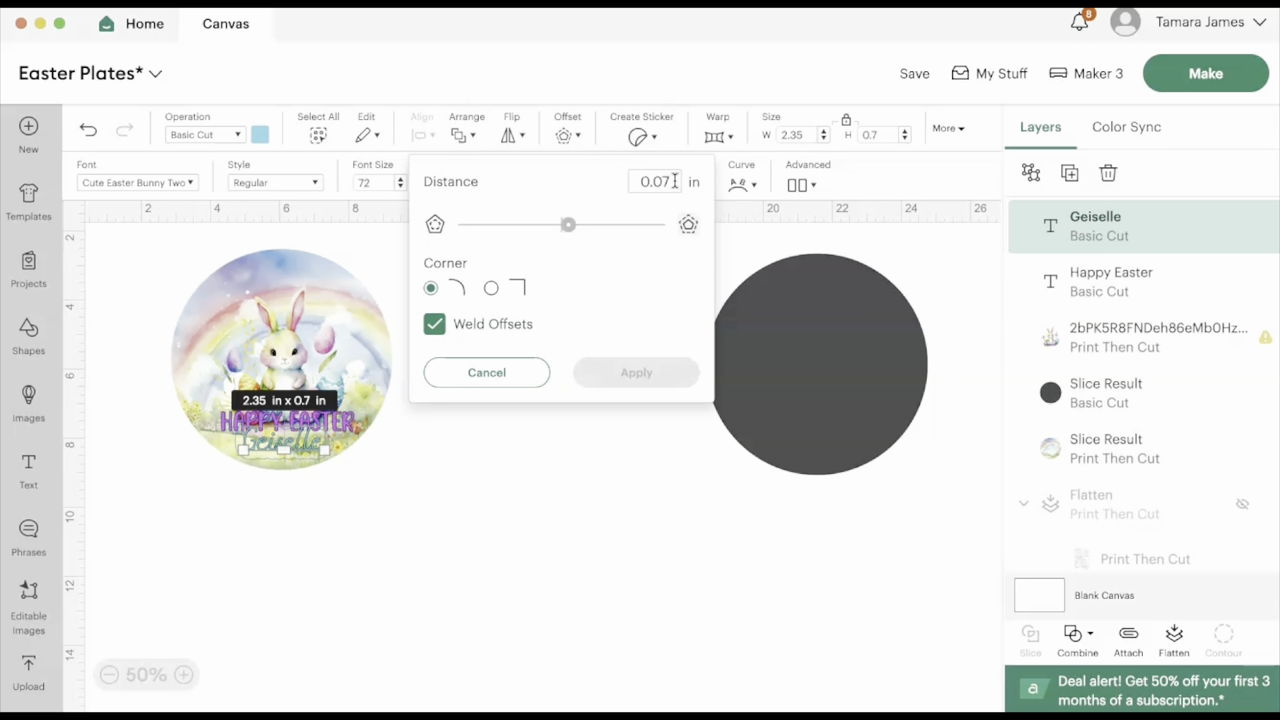
{"action": "left_click", "coordinate": [641, 376]}
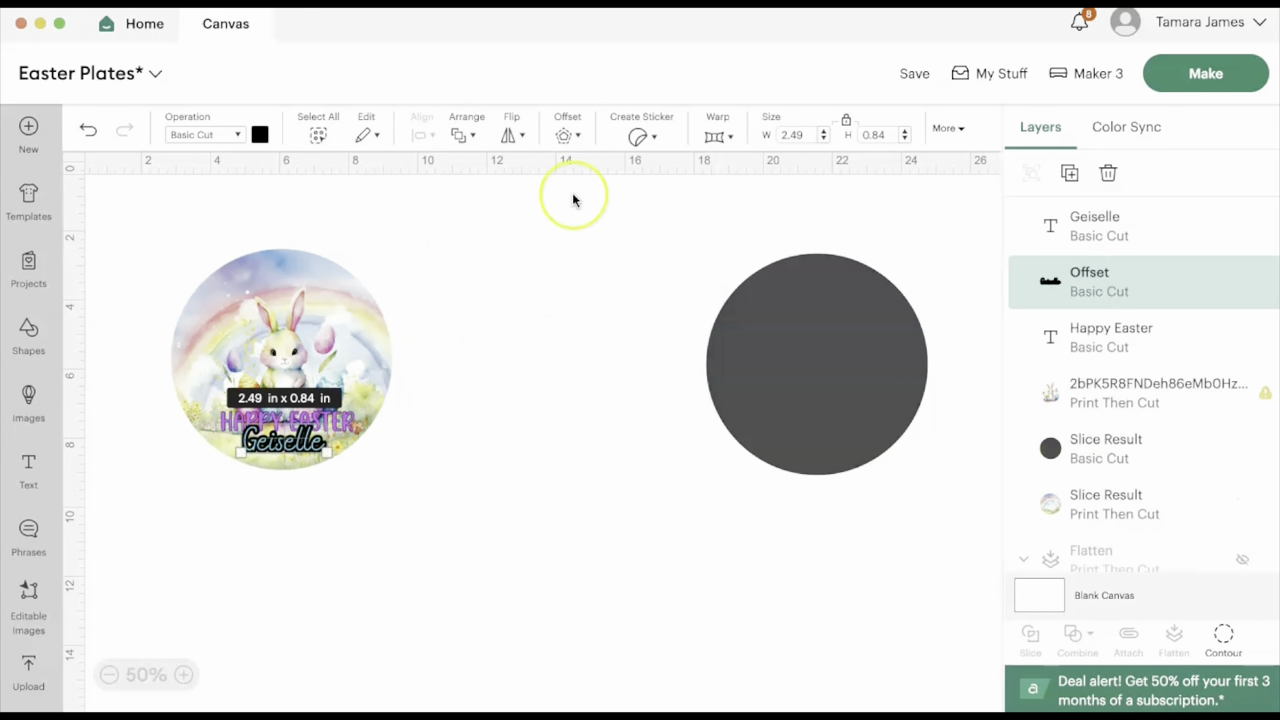
{"action": "left_click", "coordinate": [260, 134]}
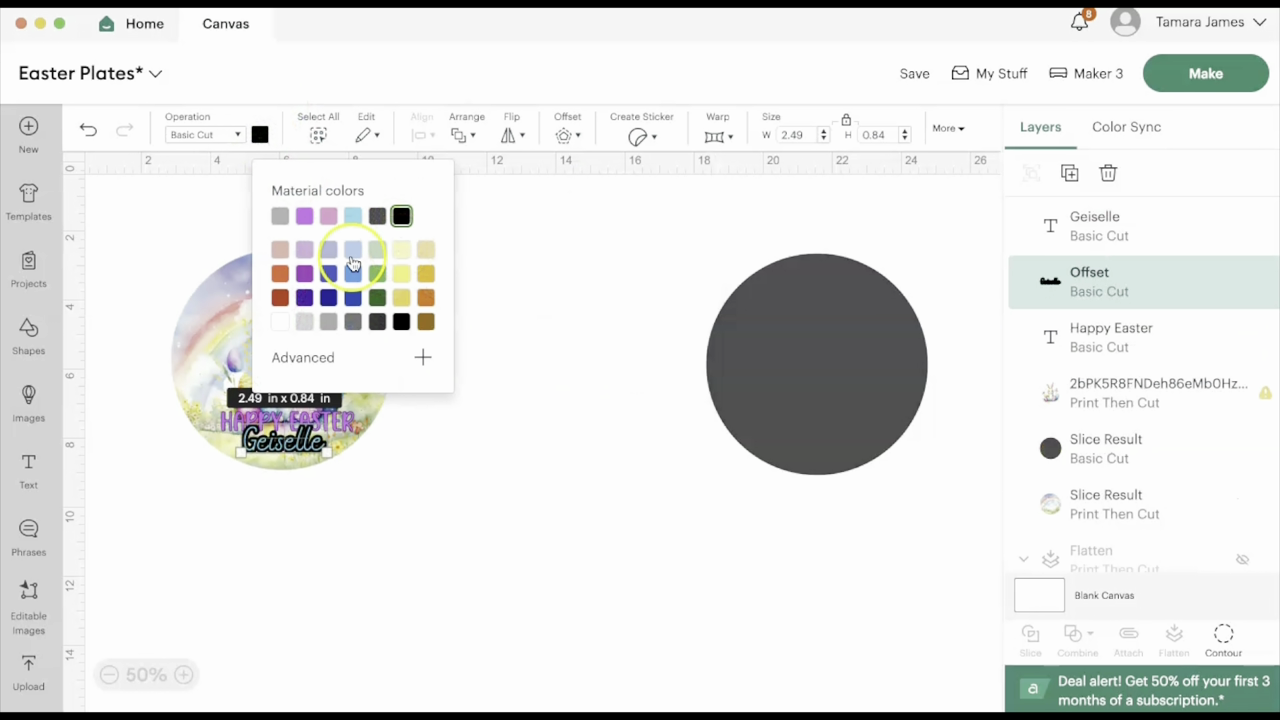
{"action": "left_click", "coordinate": [329, 217]}
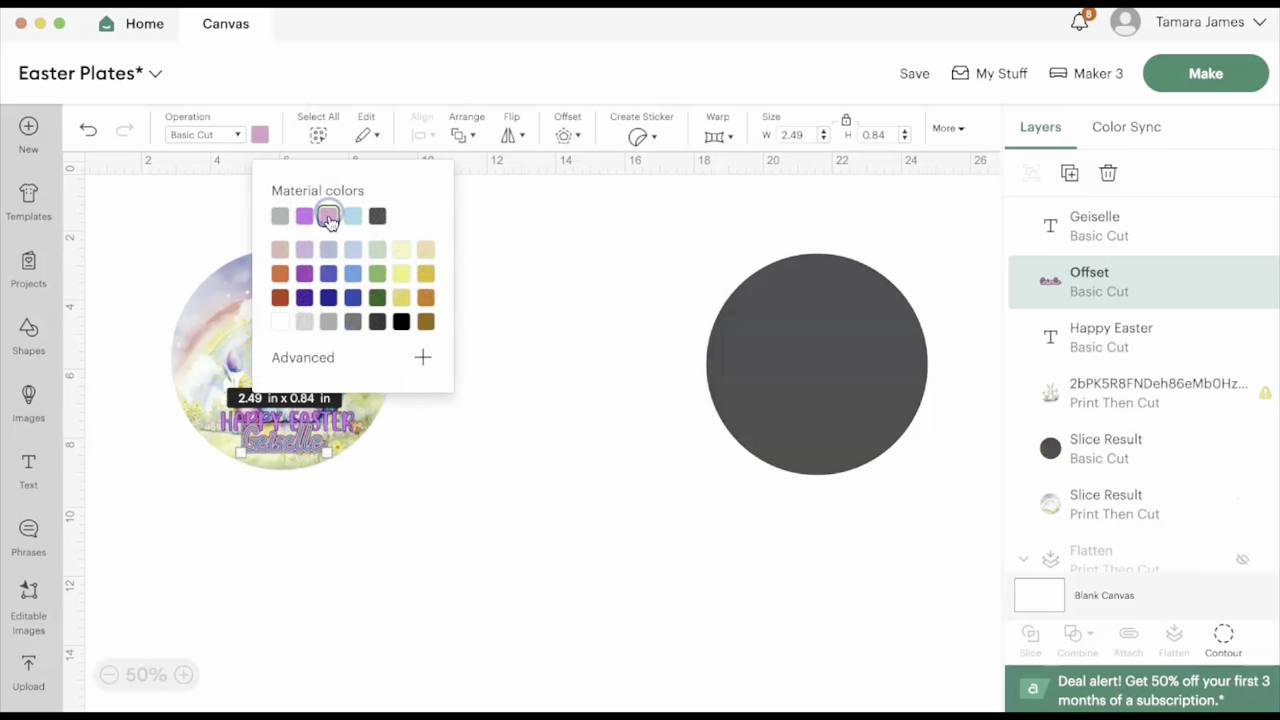
{"action": "left_click", "coordinate": [487, 457]}
Center all parts of the round bunny design horizontally and flatten them into one printable image.
{"action": "left_click_drag", "start_coordinate": [474, 480], "coordinate": [150, 225]}
{"action": "left_click", "coordinate": [423, 134]}
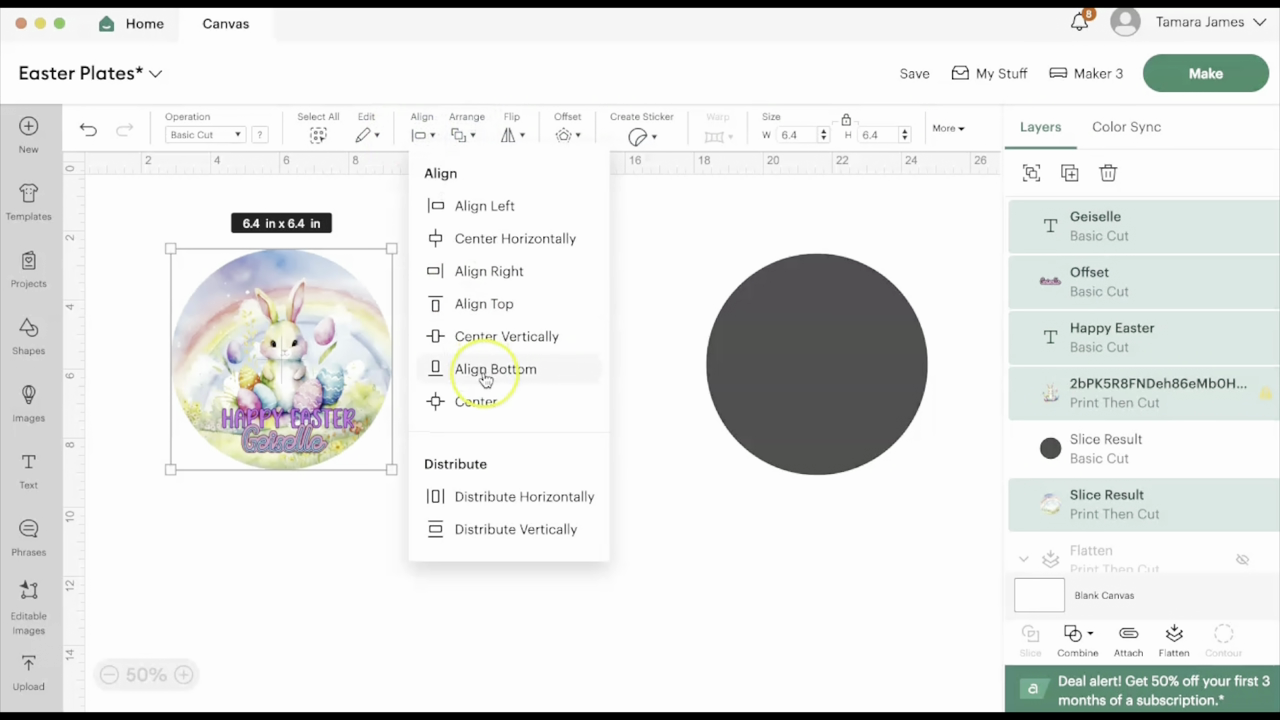
{"action": "left_click", "coordinate": [497, 241]}
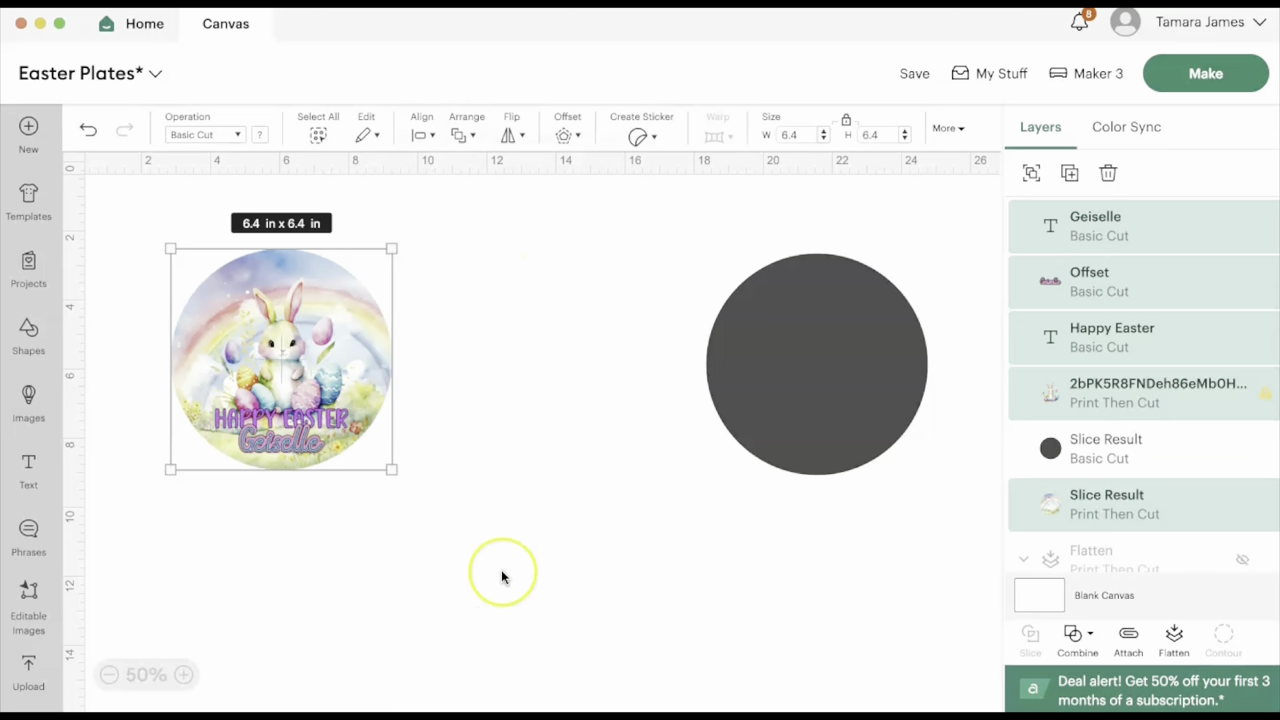
{"action": "left_click", "coordinate": [1174, 636]}
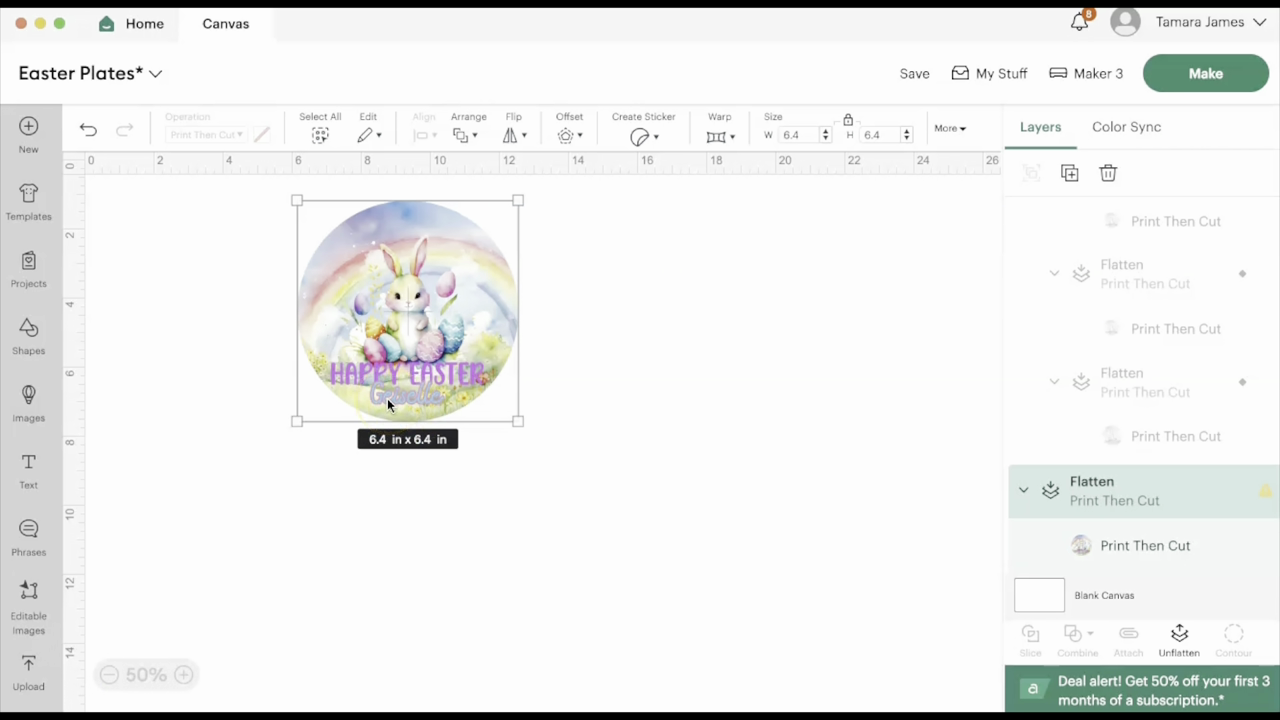
Duplicate the flattened round design and set the copy's width to 5 in.
{"action": "left_click", "coordinate": [1075, 173]}
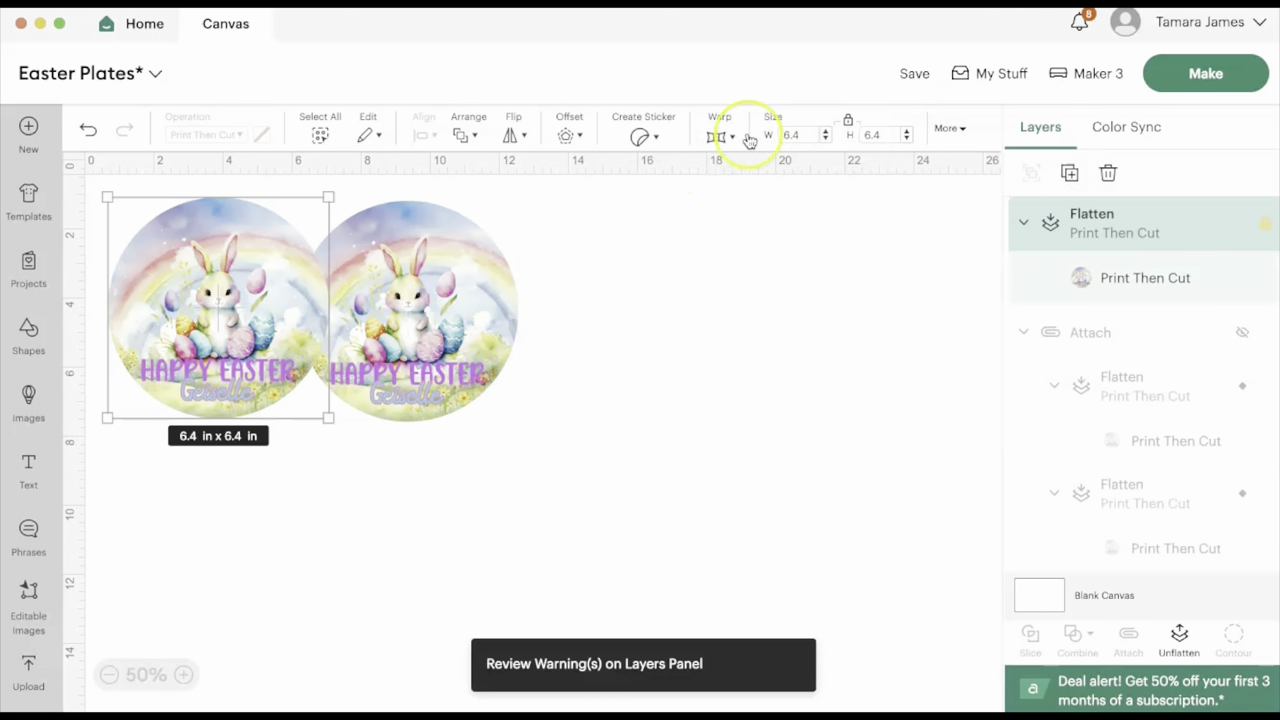
{"action": "left_click", "coordinate": [803, 133]}
{"action": "type", "text": "5"}
{"action": "key", "text": "Return"}
{"action": "left_click", "coordinate": [219, 310]}
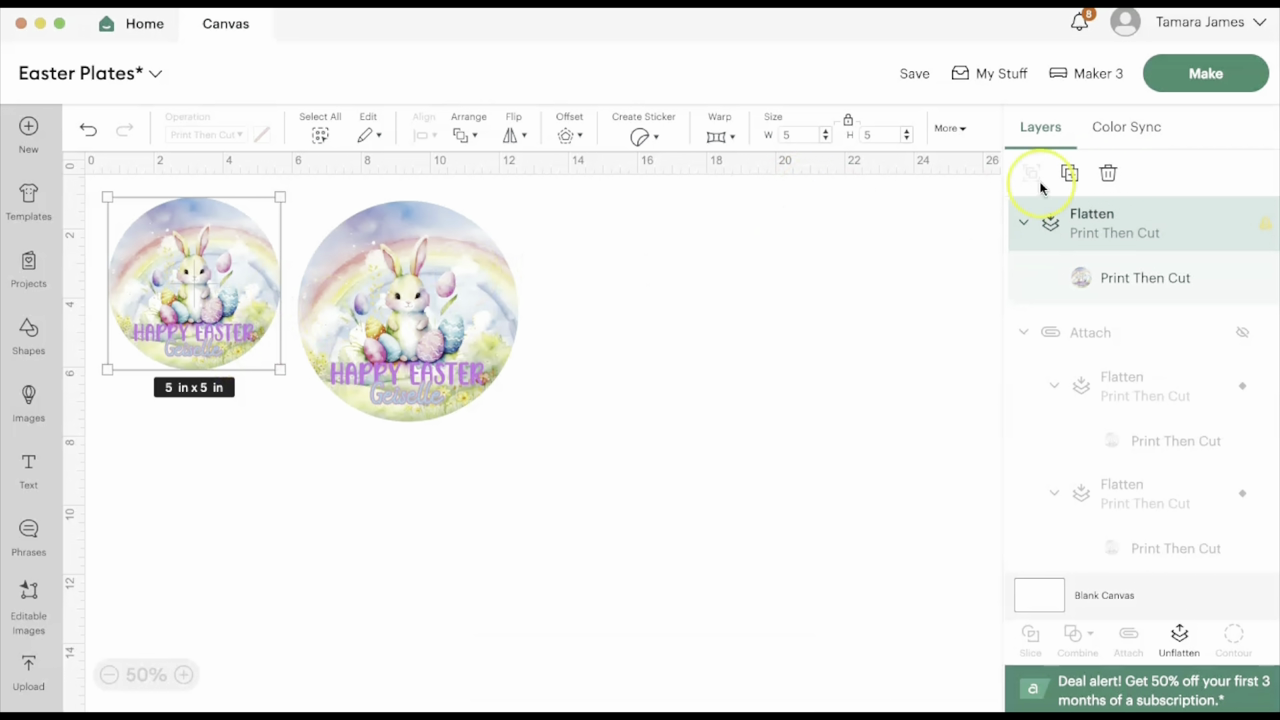
Duplicate the 5 in design and set the new copy's width to 4.55 in.
{"action": "left_click", "coordinate": [1070, 172]}
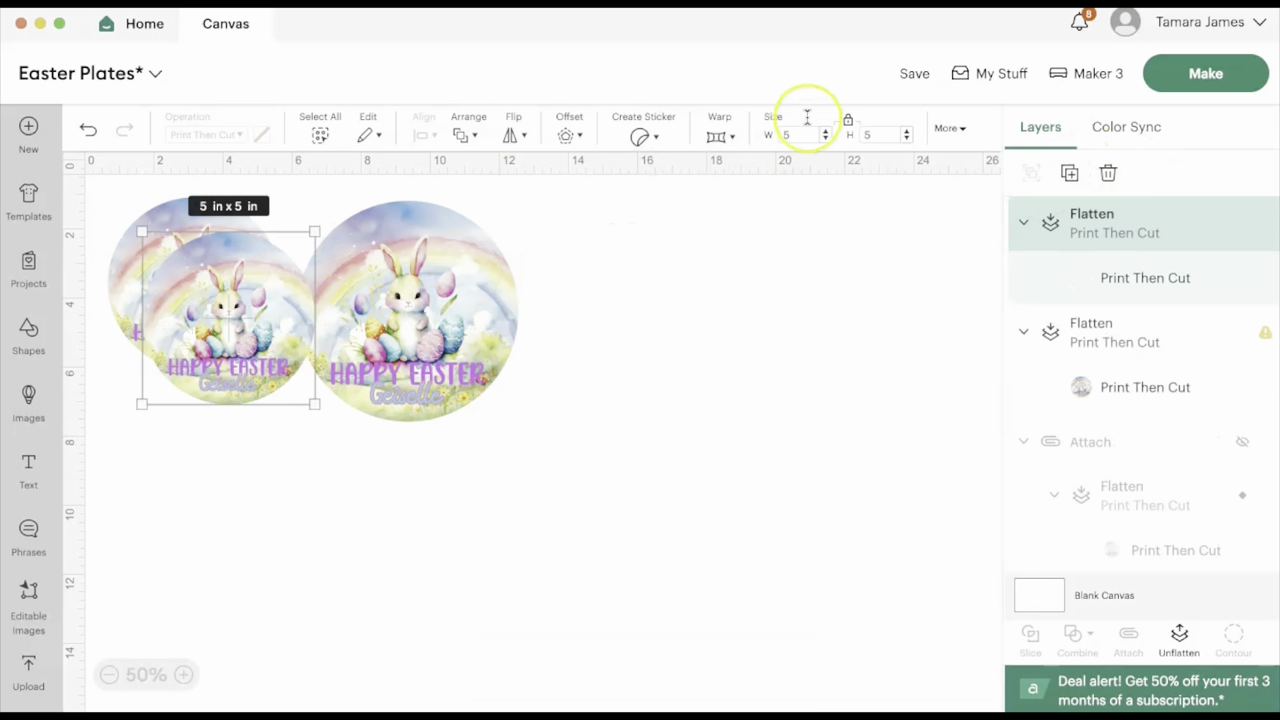
{"action": "left_click", "coordinate": [780, 136]}
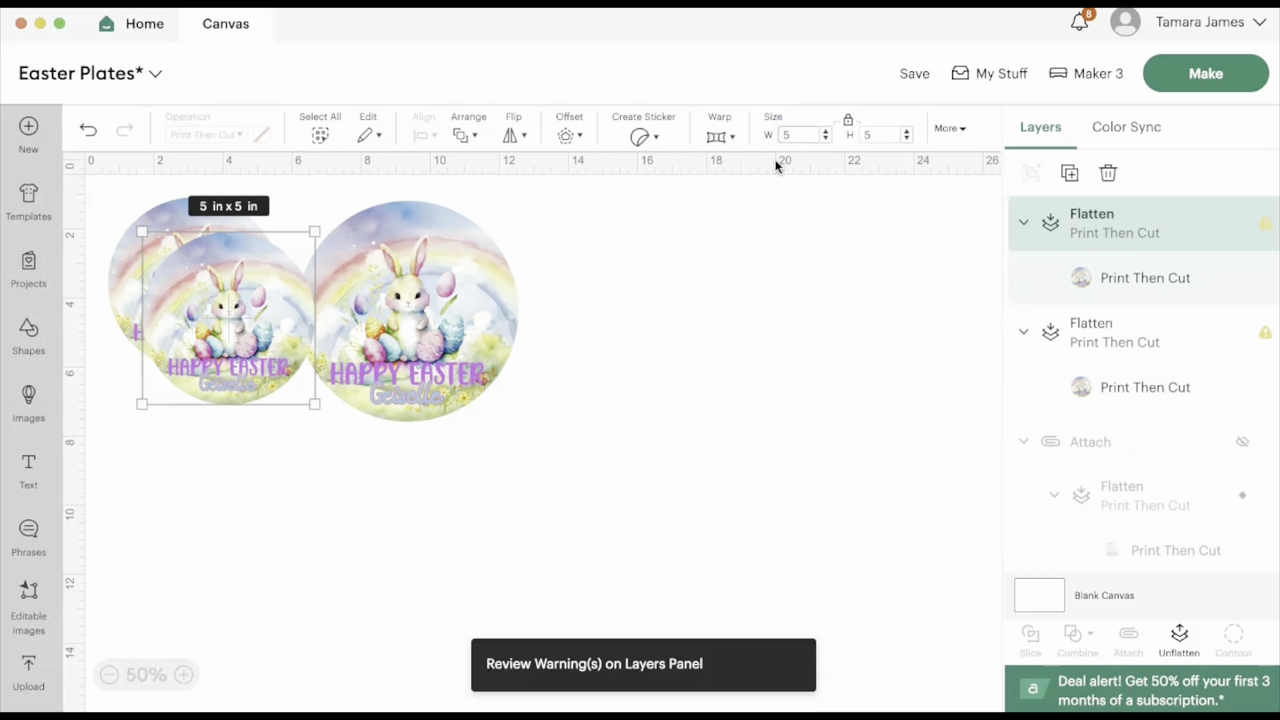
{"action": "type", "text": "4.55"}
{"action": "key", "text": "Return"}
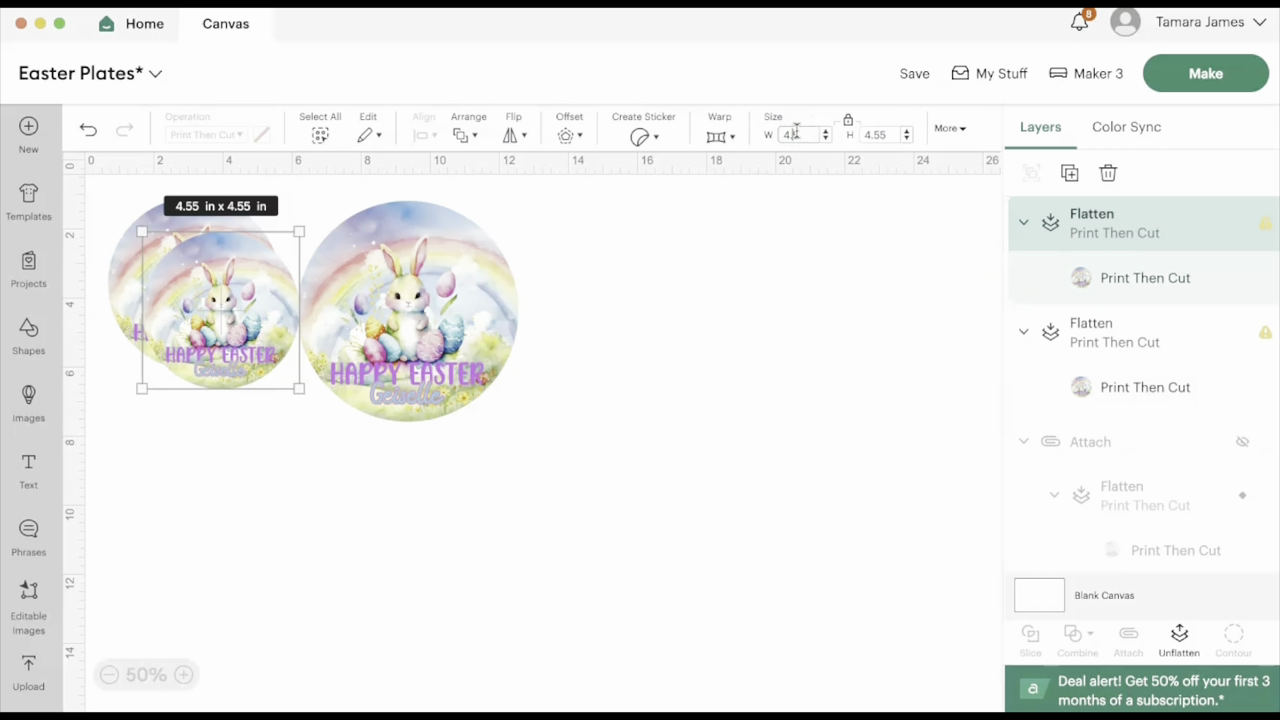
{"action": "left_click", "coordinate": [785, 252]}
{"action": "left_click", "coordinate": [228, 282]}
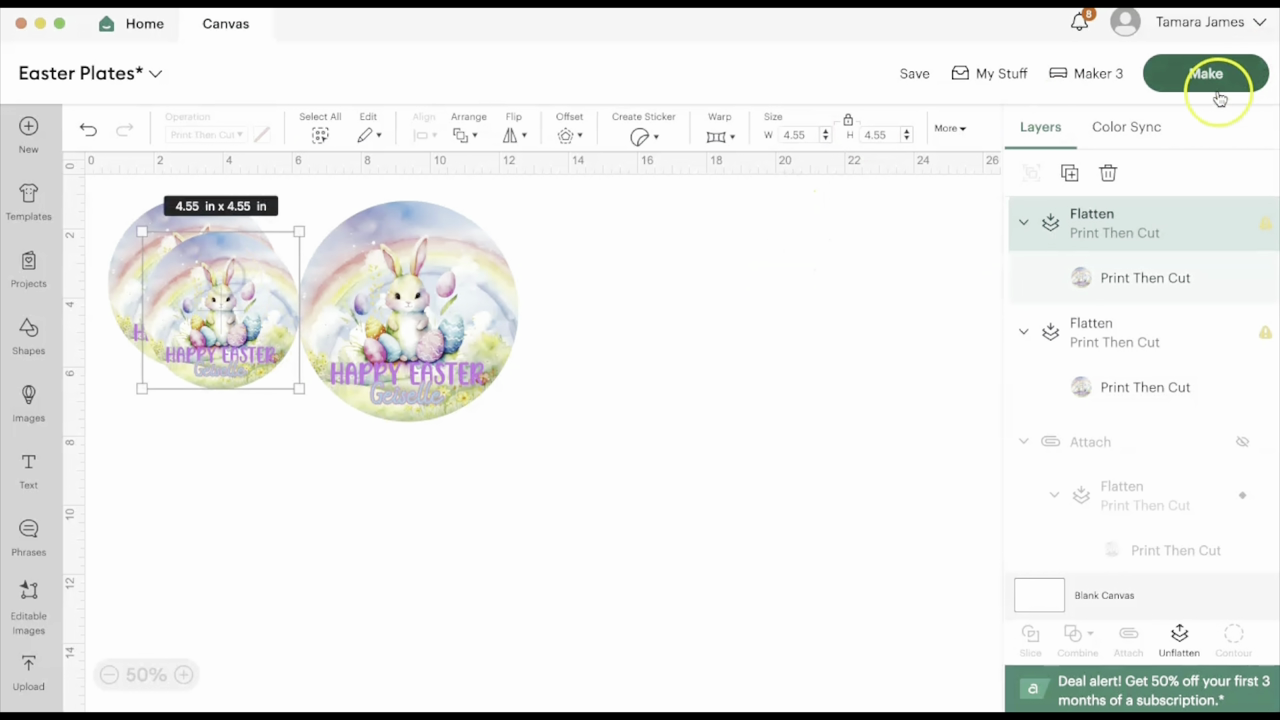
Duplicate the 4.55 in design and set the new copy's width to 2 in.
{"action": "left_click", "coordinate": [1067, 175]}
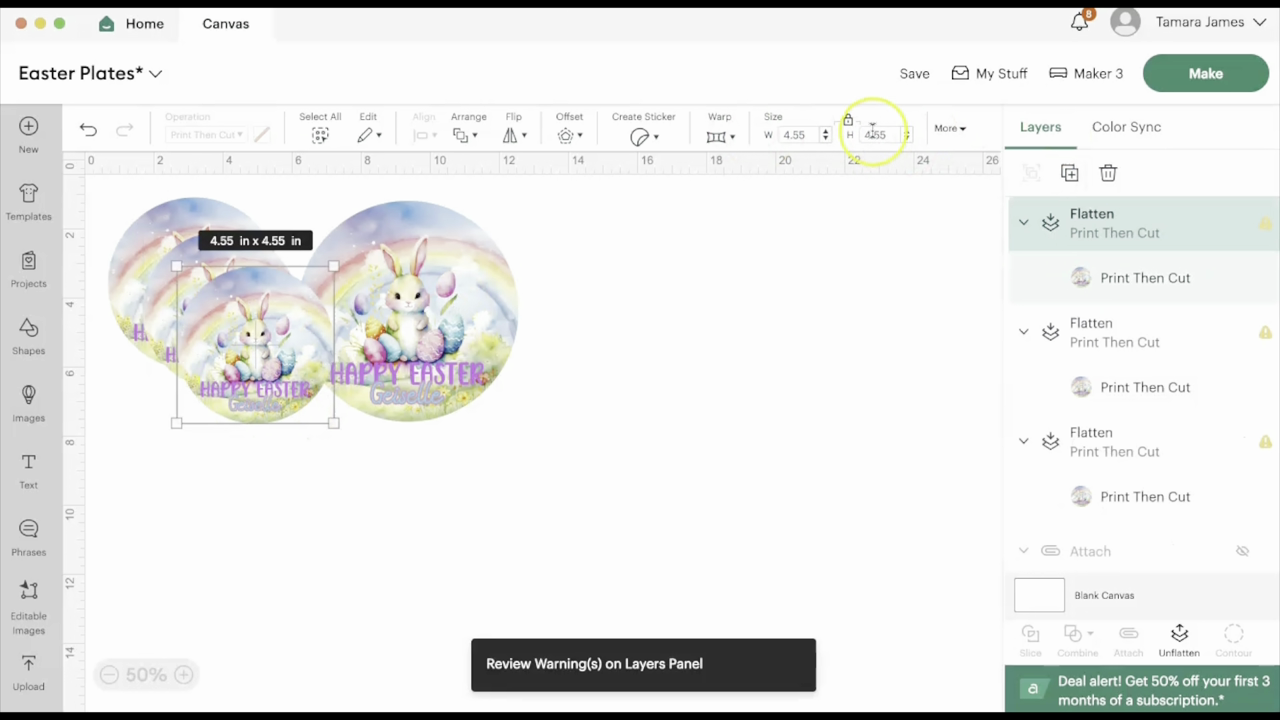
{"action": "left_click", "coordinate": [804, 137]}
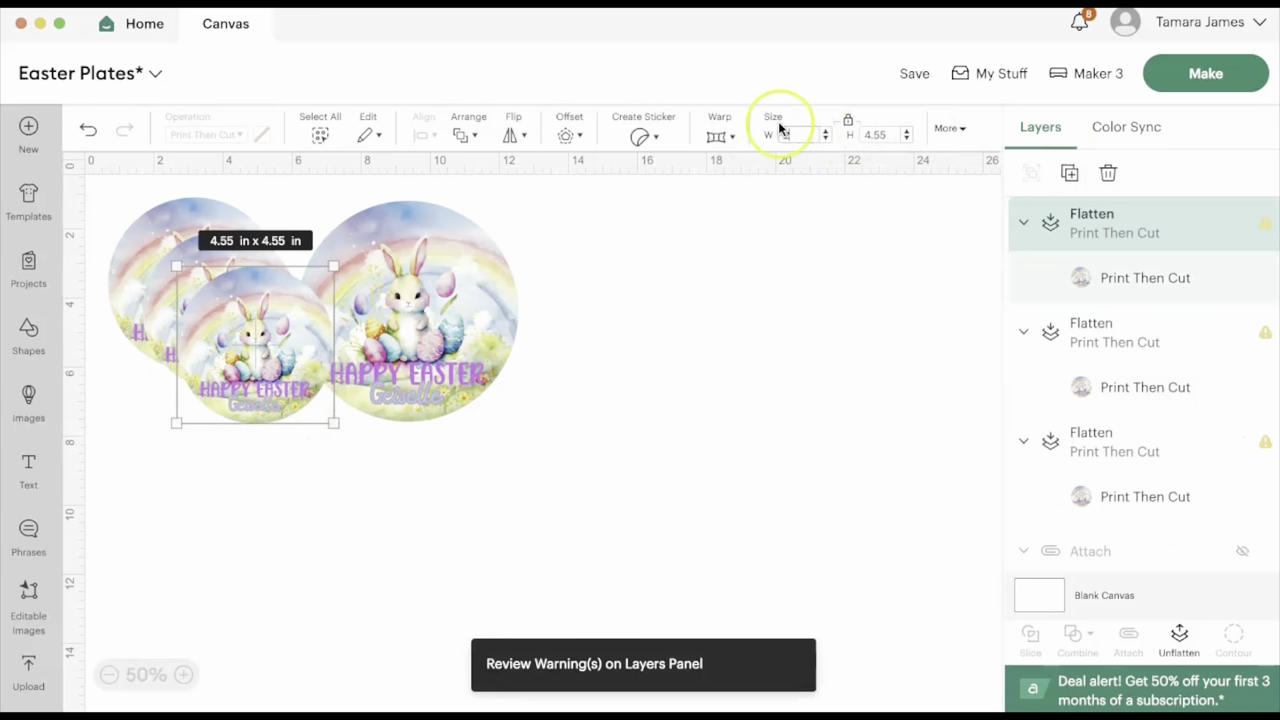
{"action": "type", "text": "2"}
{"action": "key", "text": "Return"}
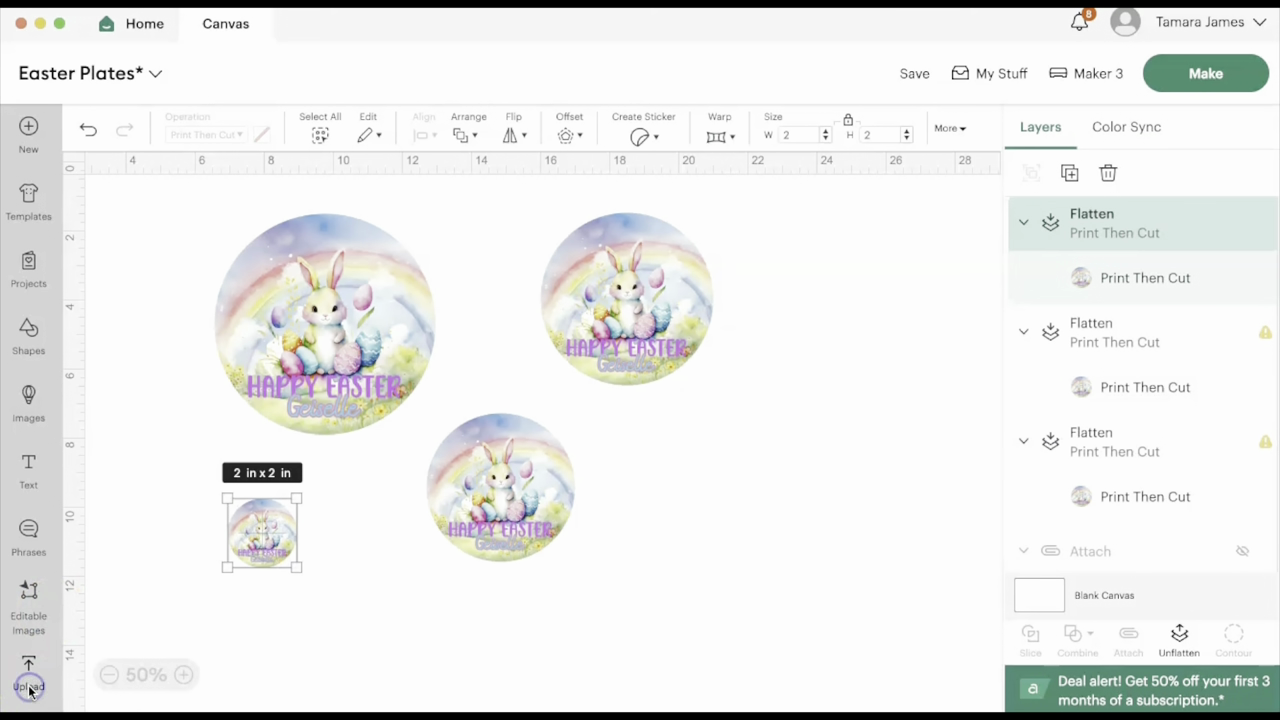
Add the rainbow watercolor background from the recent uploads to the canvas.
{"action": "left_click", "coordinate": [28, 672]}
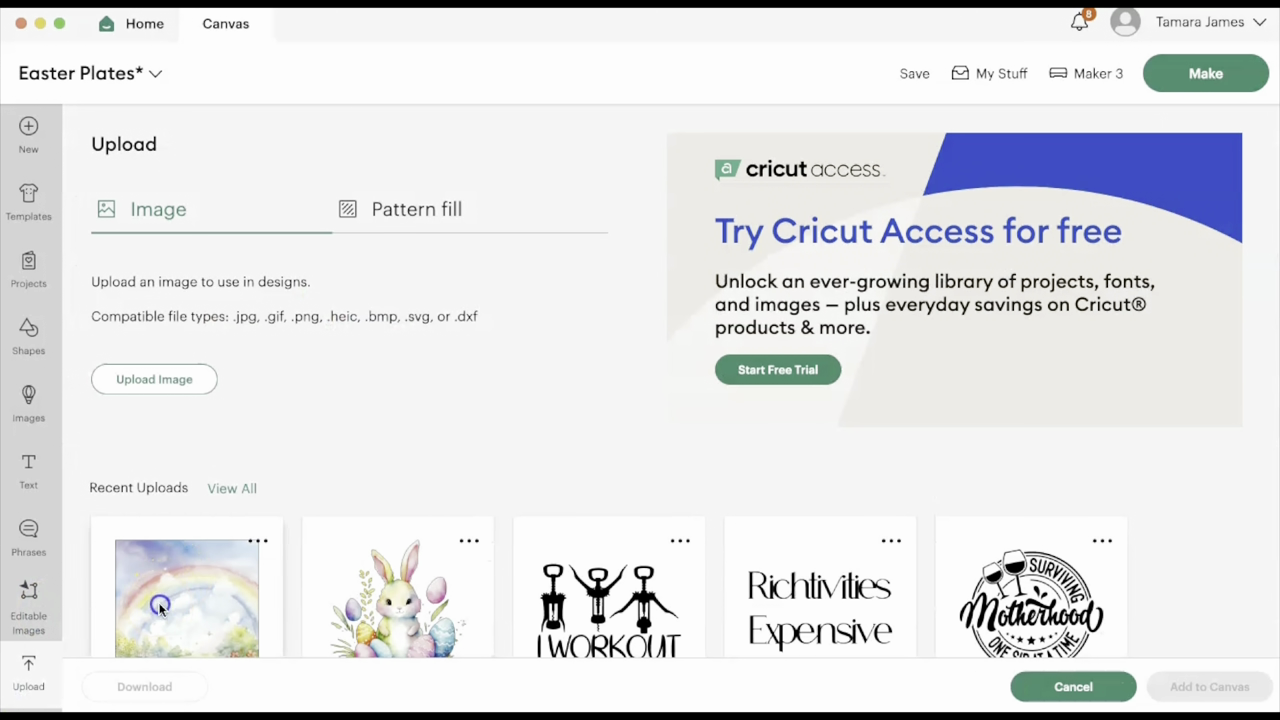
{"action": "left_click", "coordinate": [187, 595]}
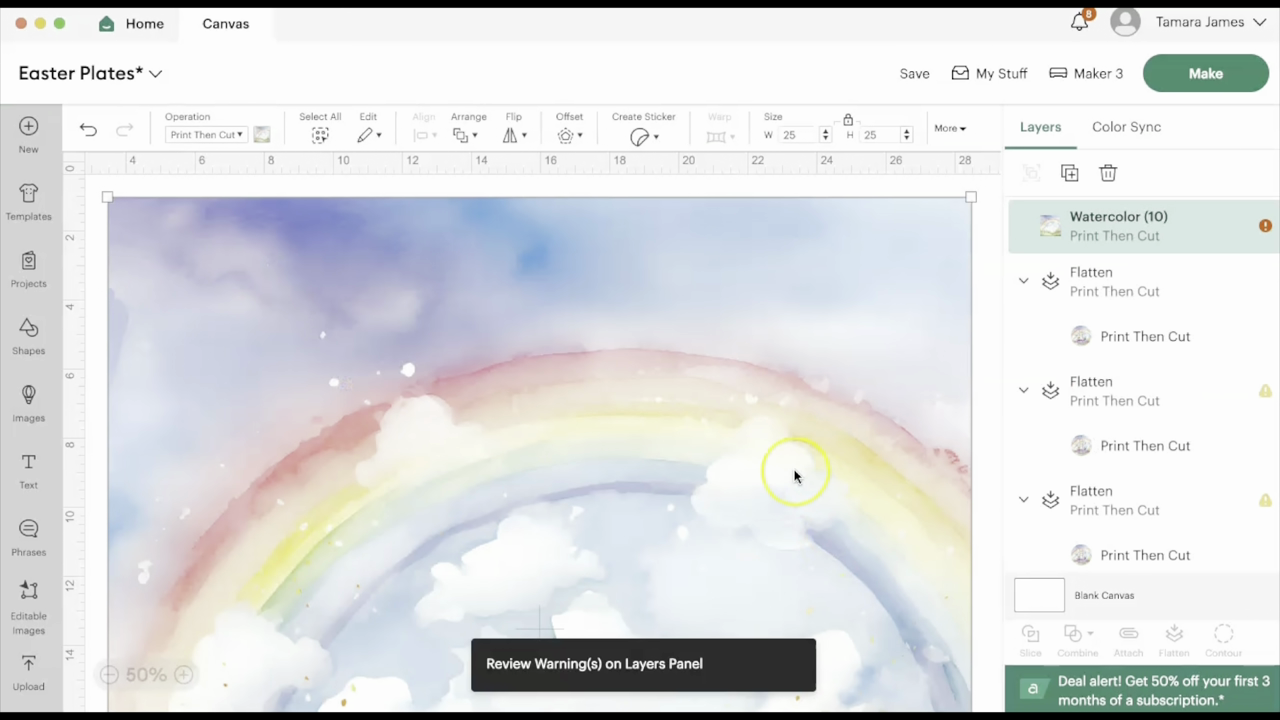
Set the rainbow watercolor background's width to 1.8 in and move it beside the 4.55 in round design.
{"action": "left_click", "coordinate": [988, 303]}
{"action": "left_click", "coordinate": [818, 300]}
{"action": "left_click", "coordinate": [800, 136]}
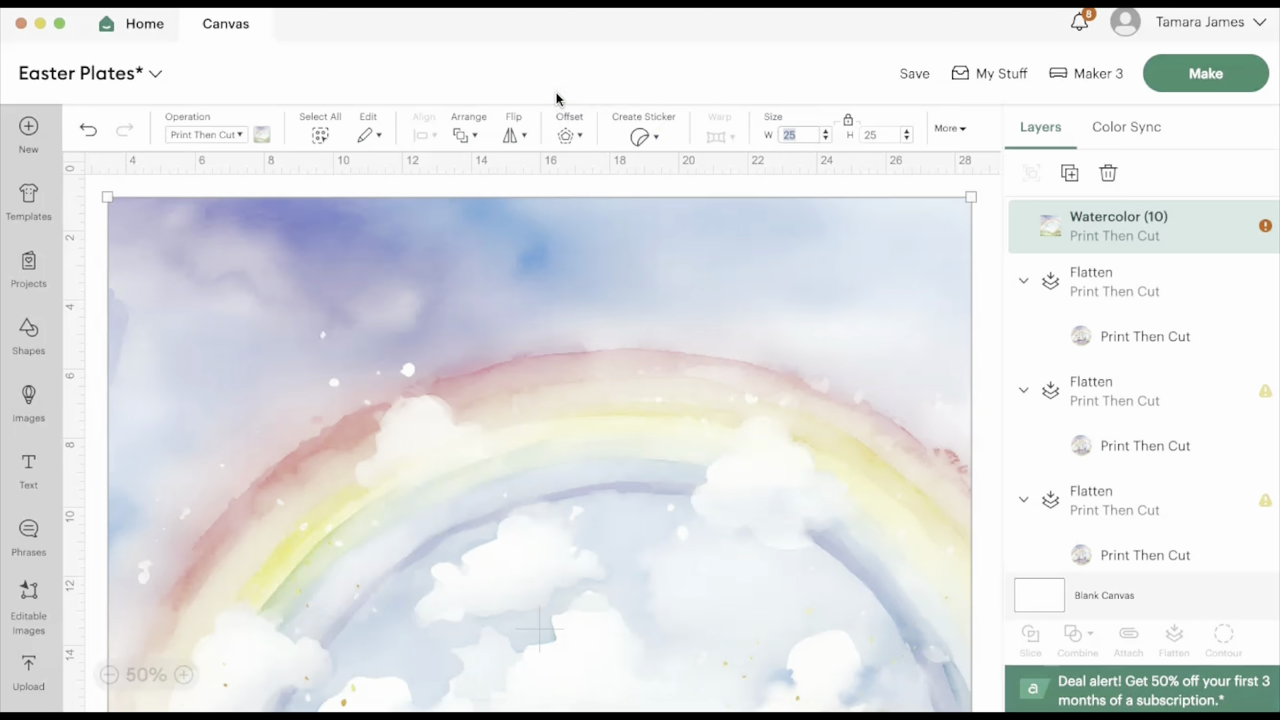
{"action": "key", "text": "Return"}
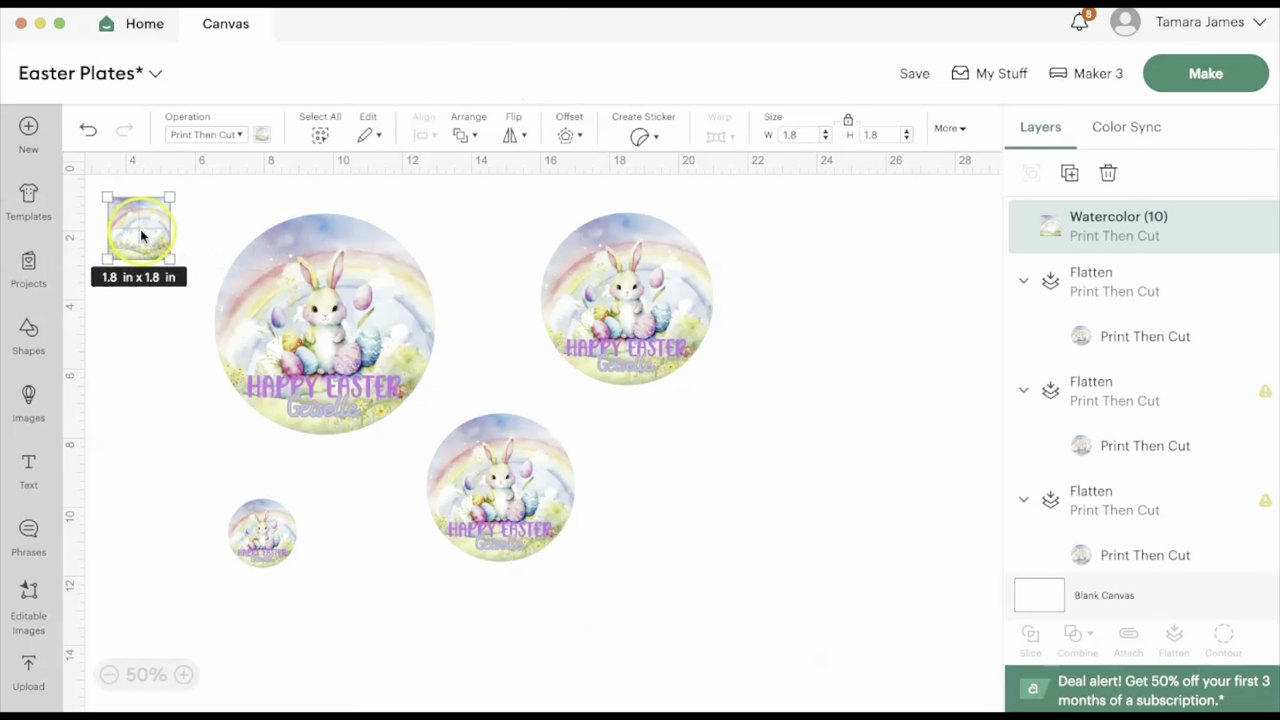
{"action": "left_click_drag", "start_coordinate": [140, 236], "coordinate": [648, 500]}
Add a rounded-corner square next to the small watercolor background and set its width to 1.7 in.
{"action": "left_click", "coordinate": [30, 330]}
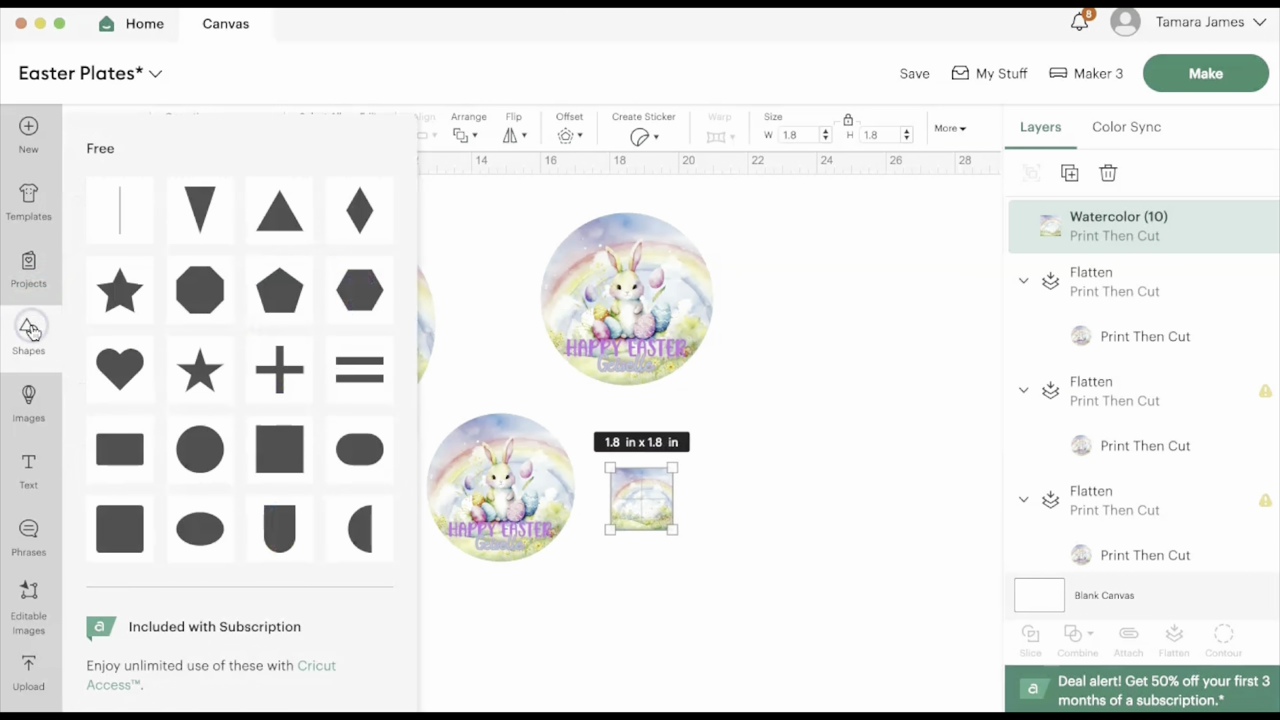
{"action": "left_click", "coordinate": [108, 523]}
{"action": "left_click_drag", "start_coordinate": [168, 265], "coordinate": [706, 536]}
{"action": "left_click", "coordinate": [760, 136]}
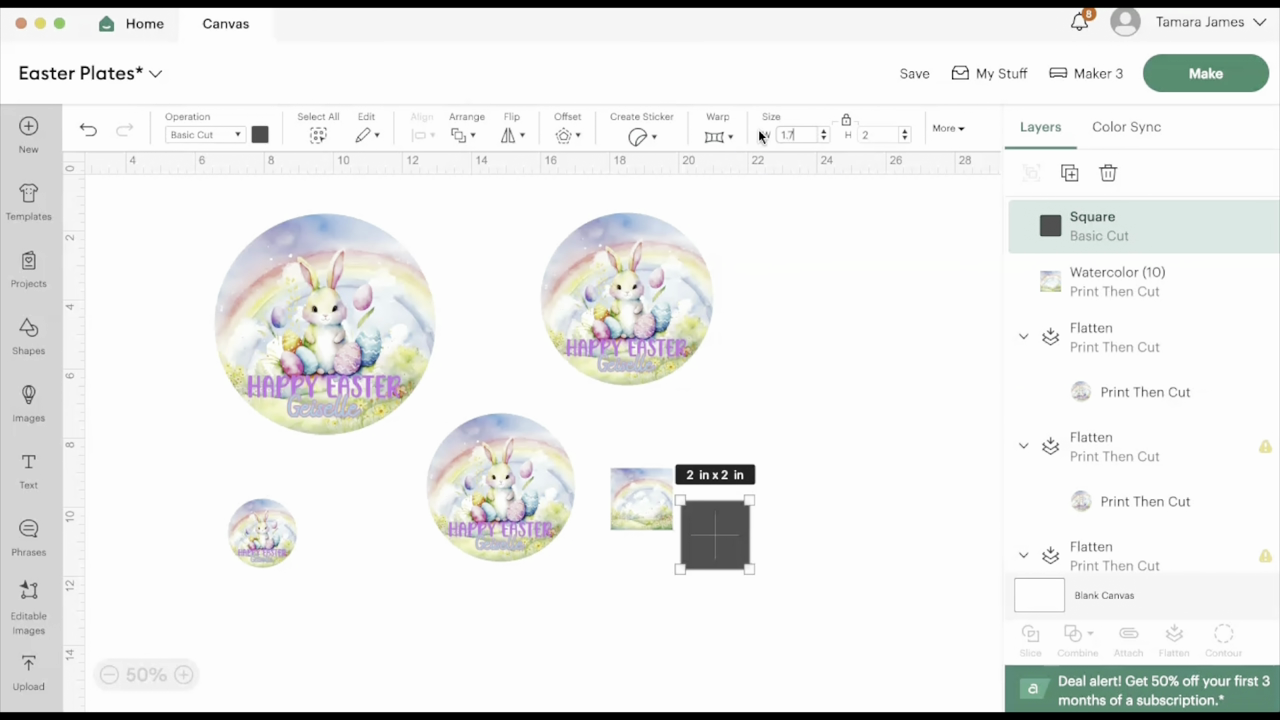
{"action": "type", "text": "1.7"}
{"action": "key", "text": "Return"}
{"action": "left_click", "coordinate": [791, 471]}
Place the rounded square over the small watercolor background and center the two on each other.
{"action": "left_click_drag", "start_coordinate": [717, 521], "coordinate": [643, 483]}
{"action": "left_click_drag", "start_coordinate": [598, 545], "coordinate": [740, 194]}
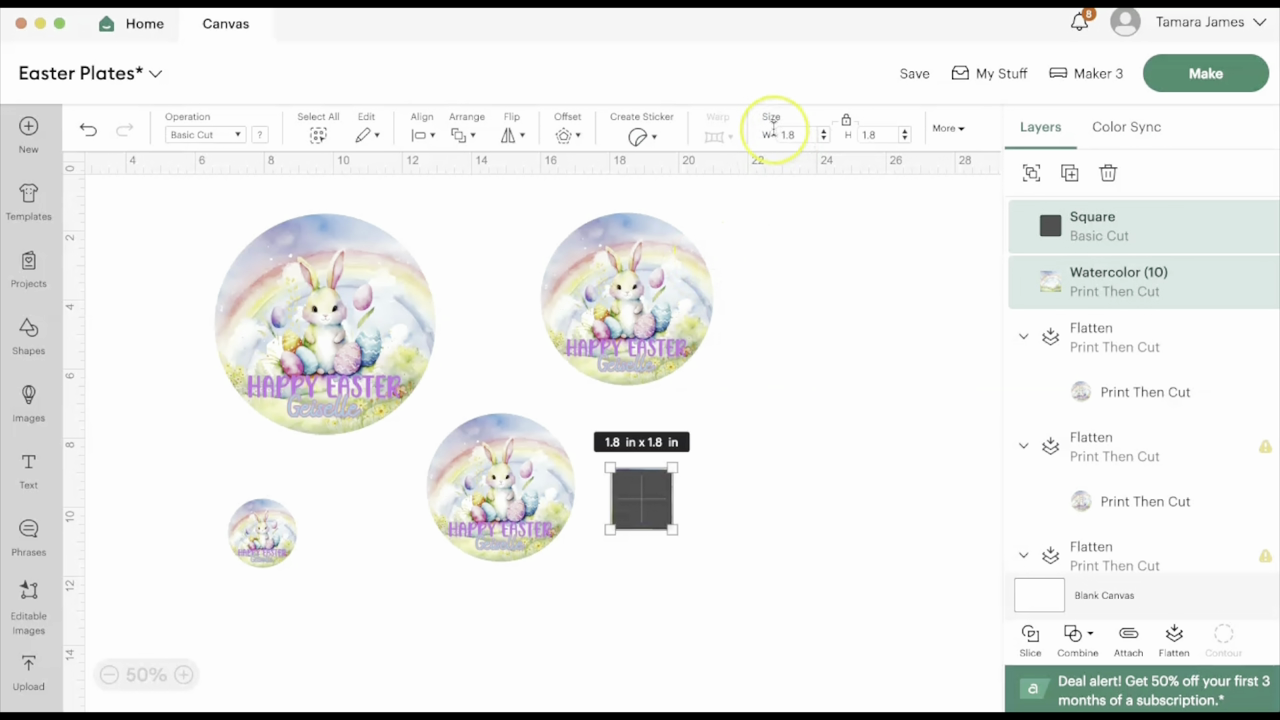
{"action": "left_click", "coordinate": [423, 138]}
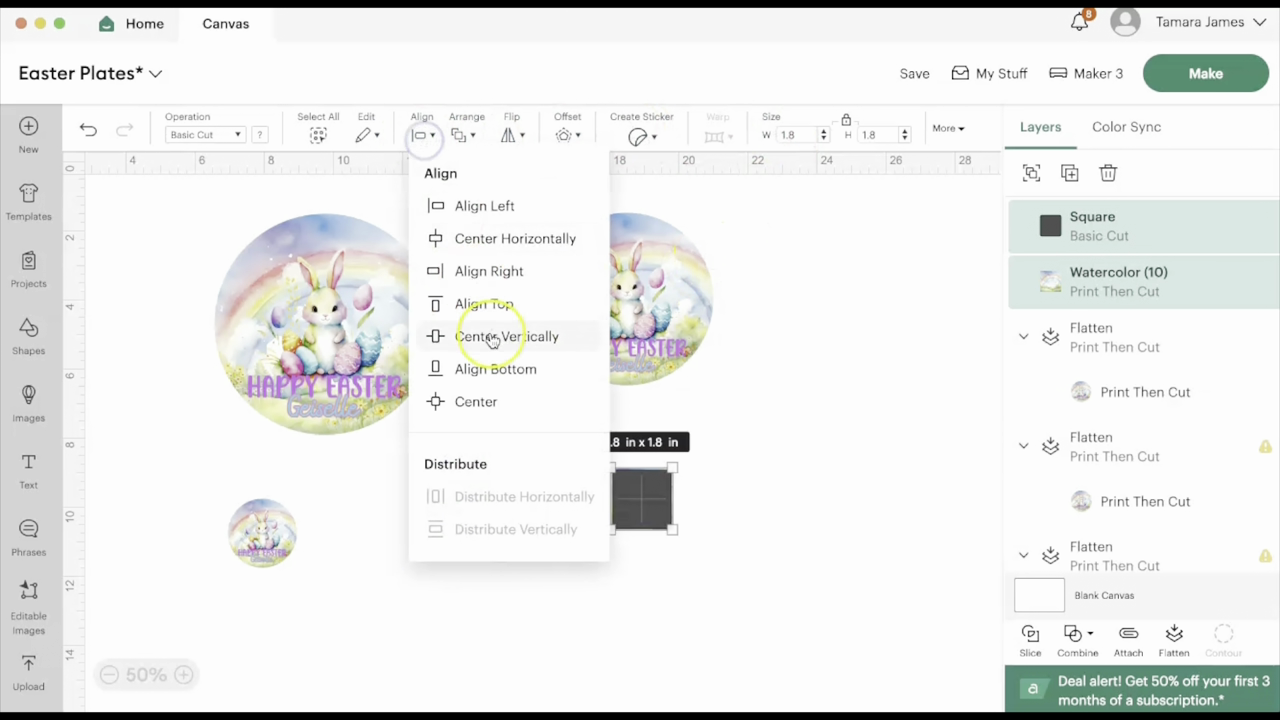
{"action": "left_click", "coordinate": [474, 401]}
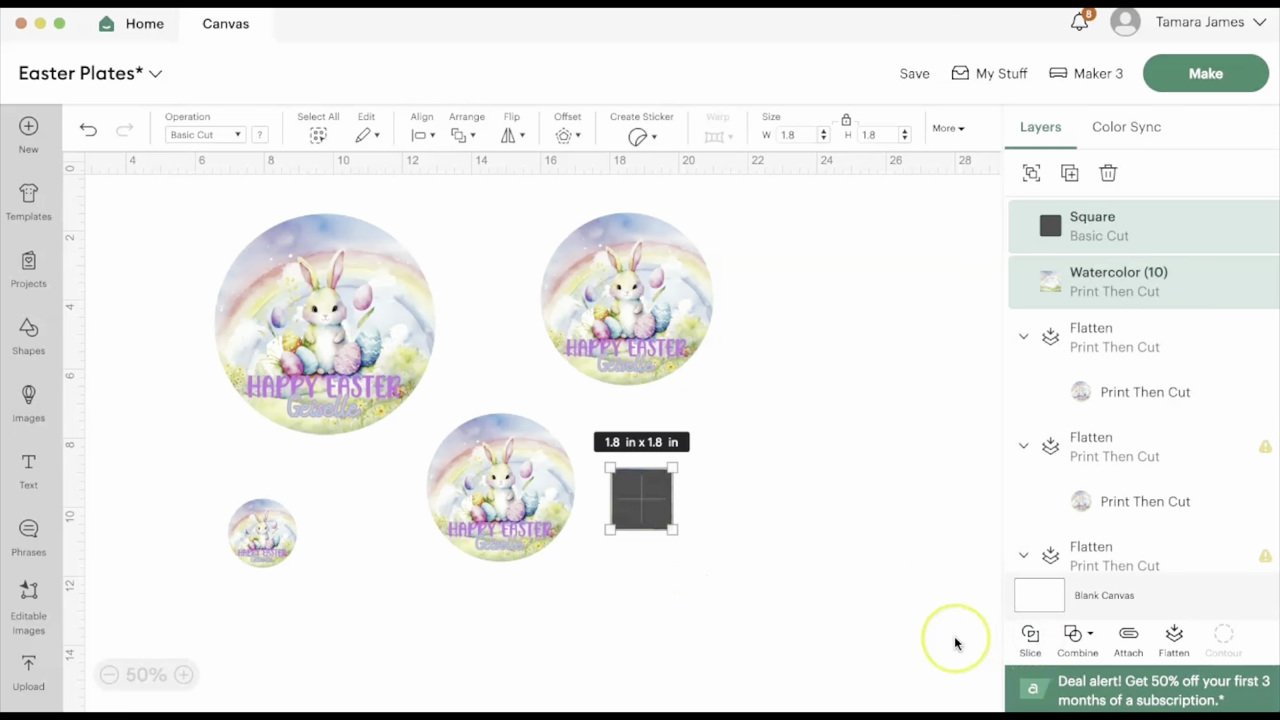
Slice the background with the rounded square, move the cut-out square aside and delete the leftover border.
{"action": "left_click", "coordinate": [649, 507]}
{"action": "left_click_drag", "start_coordinate": [649, 507], "coordinate": [916, 489]}
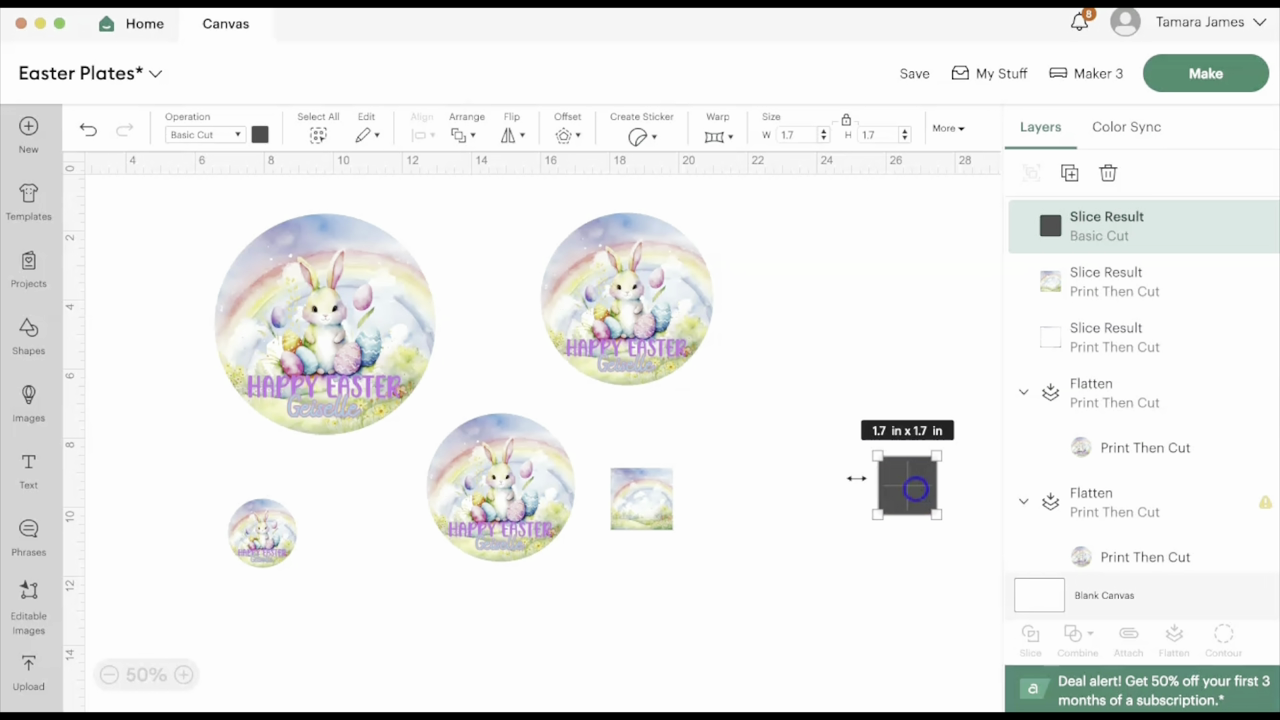
{"action": "left_click_drag", "start_coordinate": [673, 486], "coordinate": [768, 521]}
{"action": "key", "text": "Delete"}
Duplicate the 2 in round design, move the copy beside the square background and unflatten it.
{"action": "left_click", "coordinate": [290, 552]}
{"action": "left_click", "coordinate": [1073, 170]}
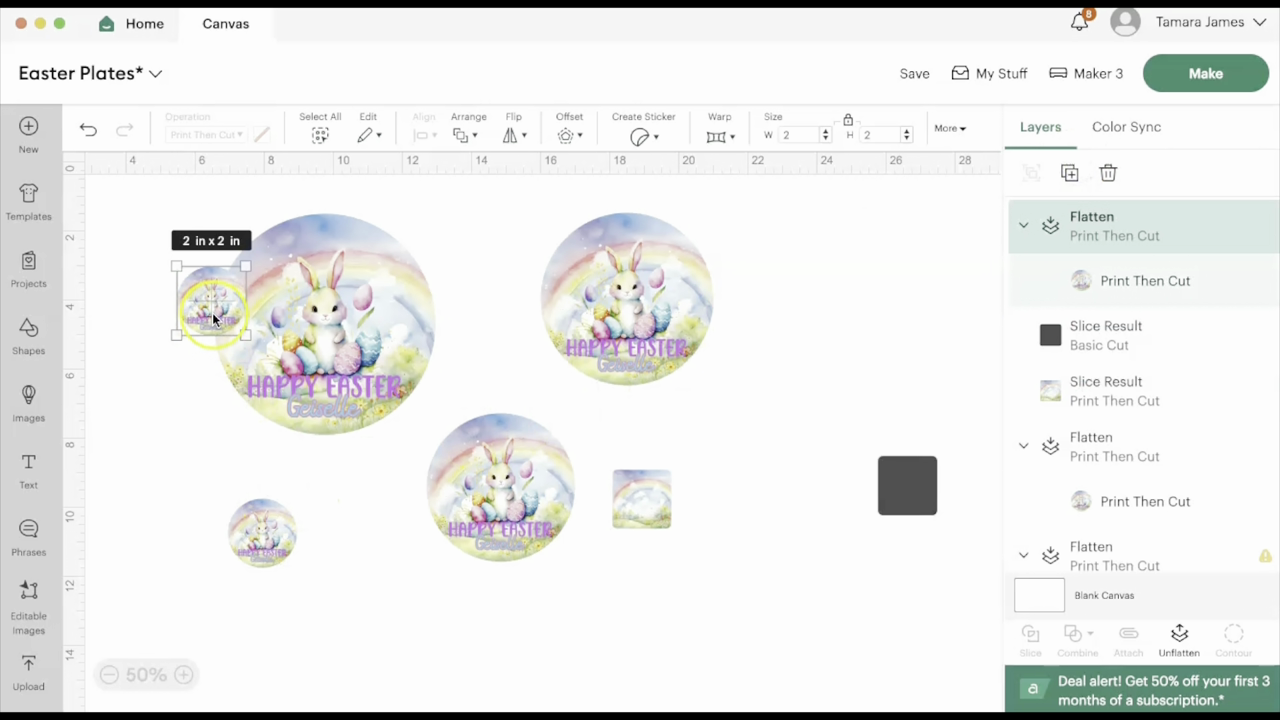
{"action": "left_click_drag", "start_coordinate": [210, 320], "coordinate": [753, 562]}
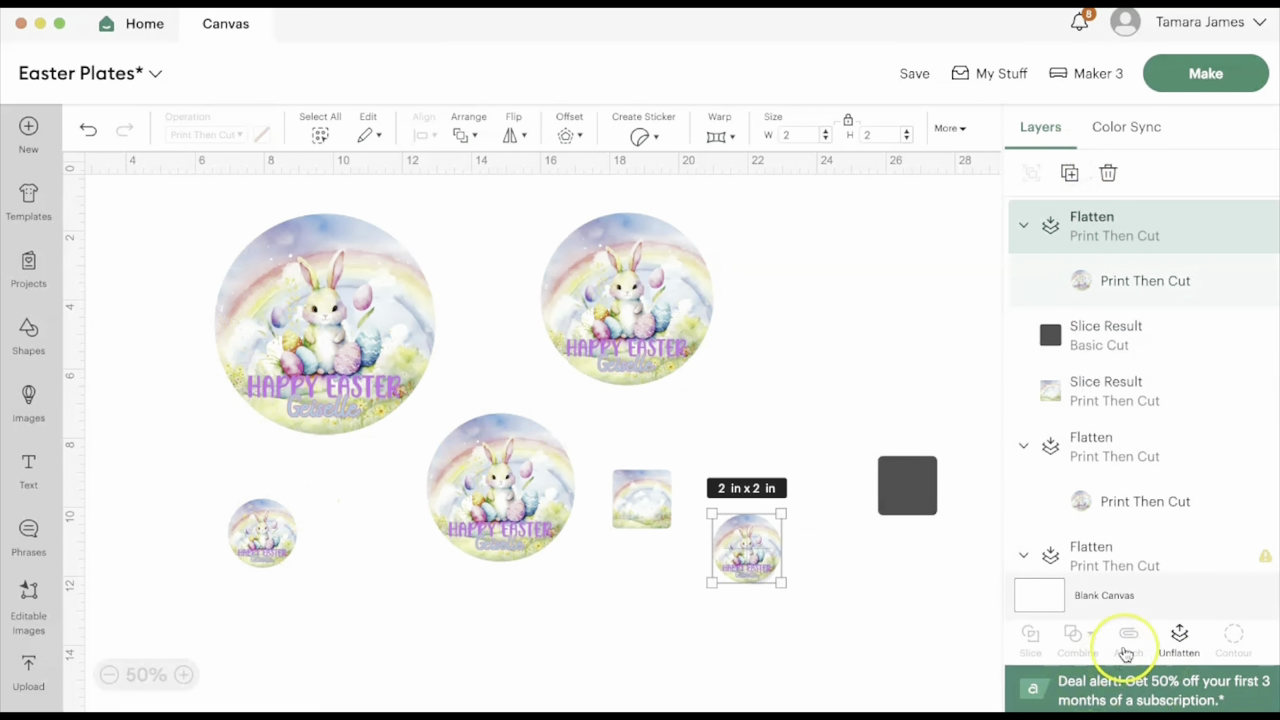
{"action": "left_click", "coordinate": [1178, 640]}
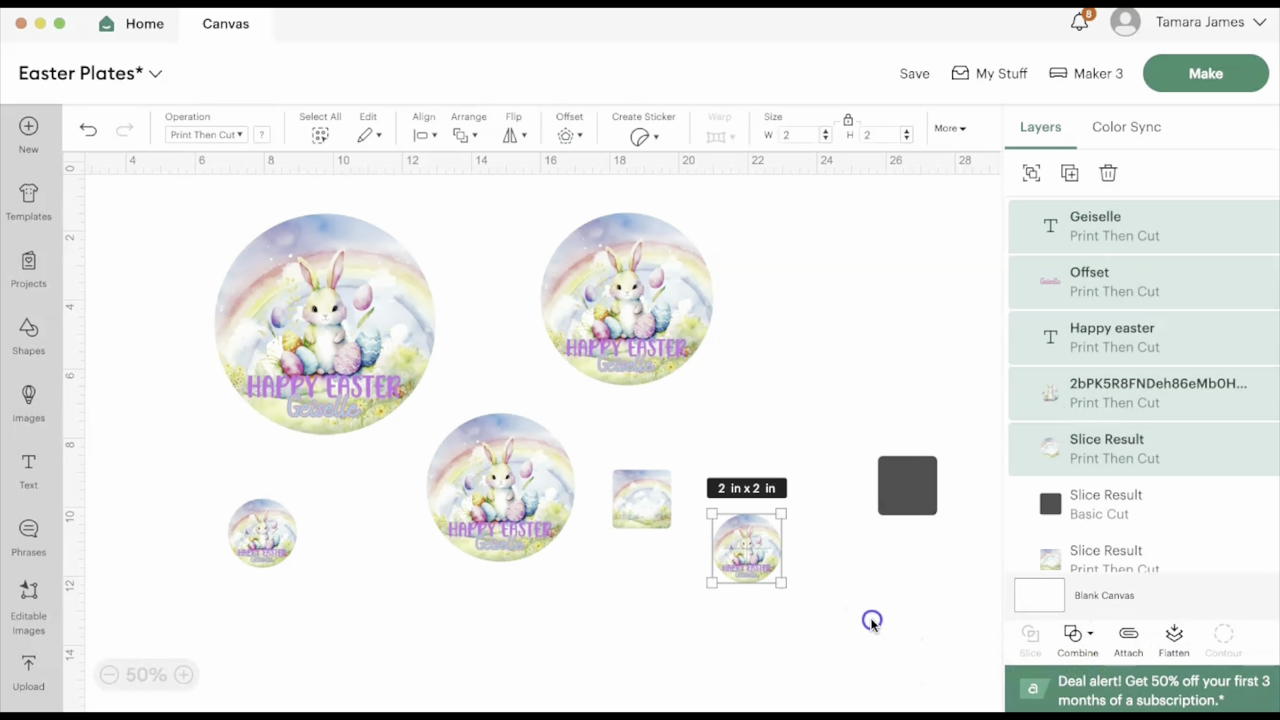
Separate the round background from the unflattened bunny and text, and delete it.
{"action": "left_click", "coordinate": [871, 620]}
{"action": "left_click_drag", "start_coordinate": [776, 558], "coordinate": [929, 598]}
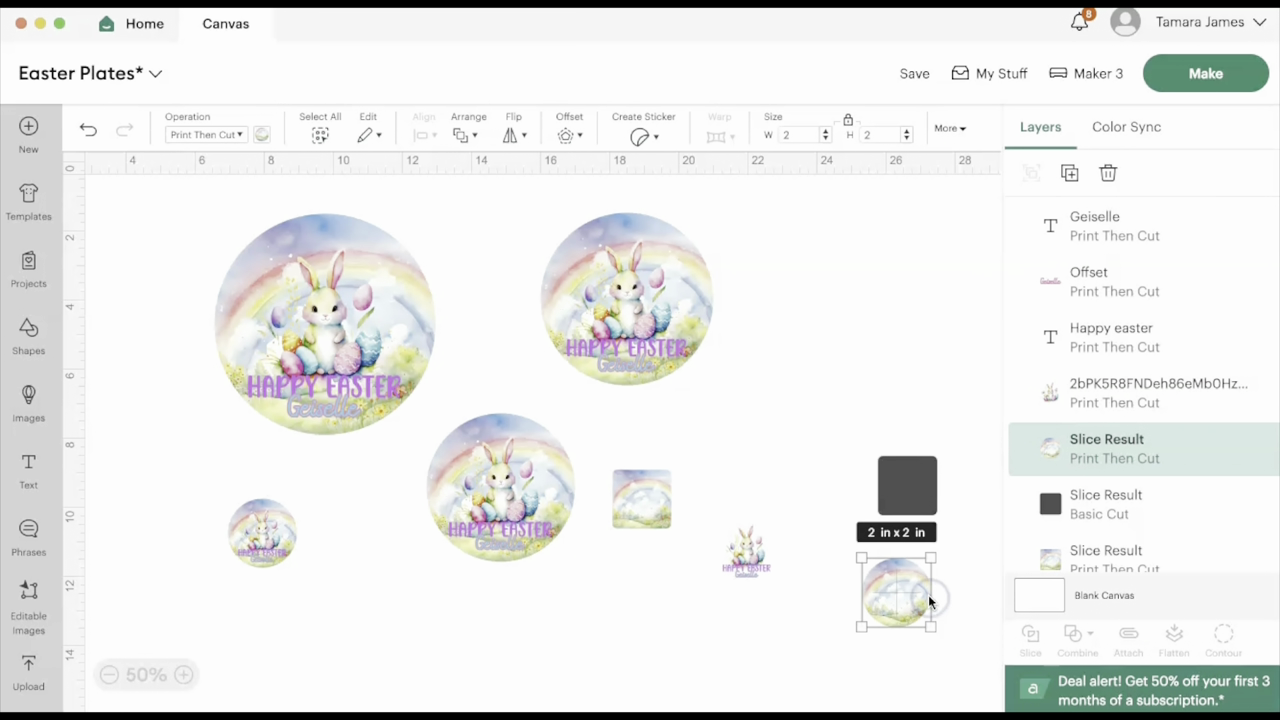
{"action": "key", "text": "Delete"}
{"action": "left_click", "coordinate": [725, 590]}
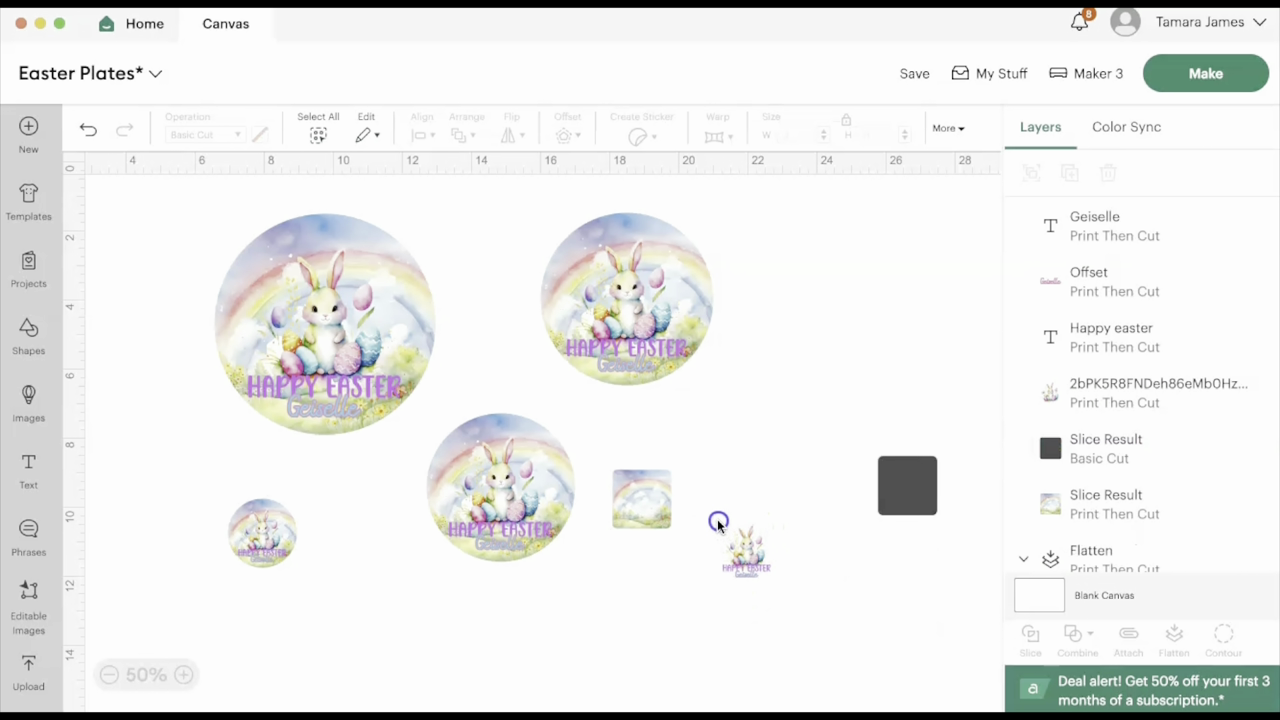
Move the bunny and text onto the rounded square background, center all pieces horizontally and flatten them together.
{"action": "left_click_drag", "start_coordinate": [717, 523], "coordinate": [800, 617]}
{"action": "left_click_drag", "start_coordinate": [753, 566], "coordinate": [643, 506]}
{"action": "left_click_drag", "start_coordinate": [657, 576], "coordinate": [639, 426]}
{"action": "left_click", "coordinate": [428, 135]}
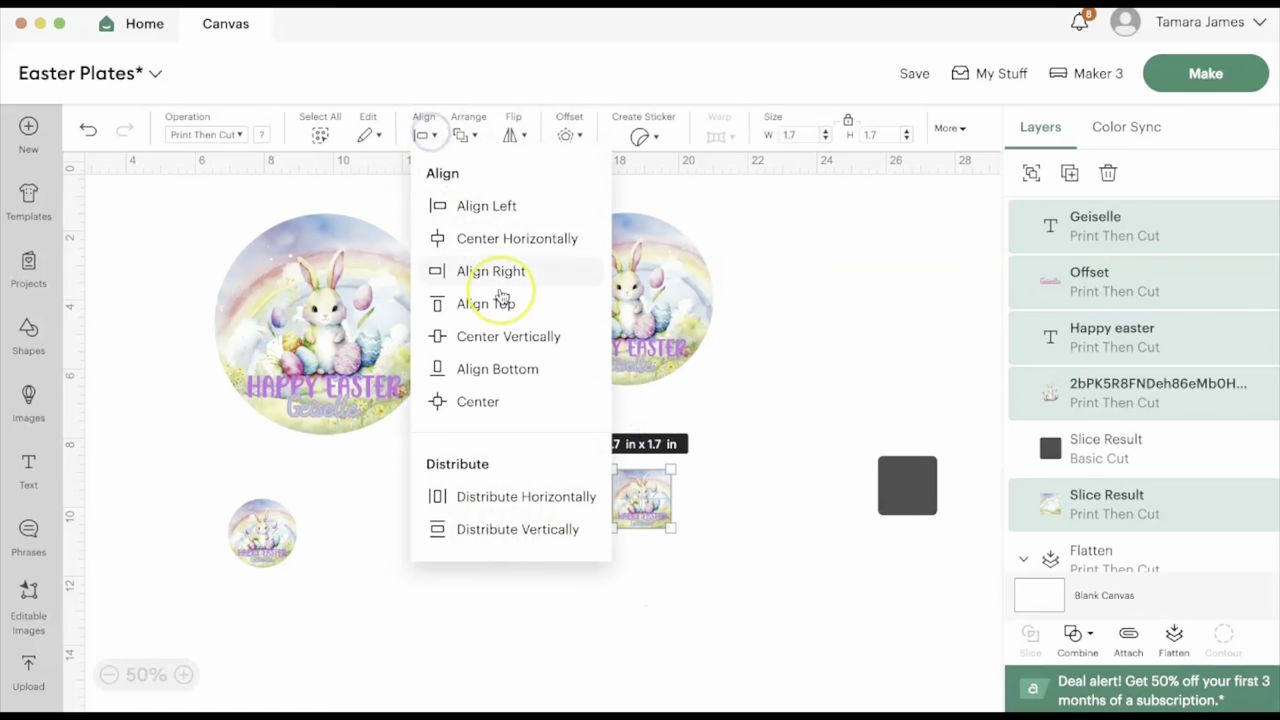
{"action": "left_click", "coordinate": [497, 238]}
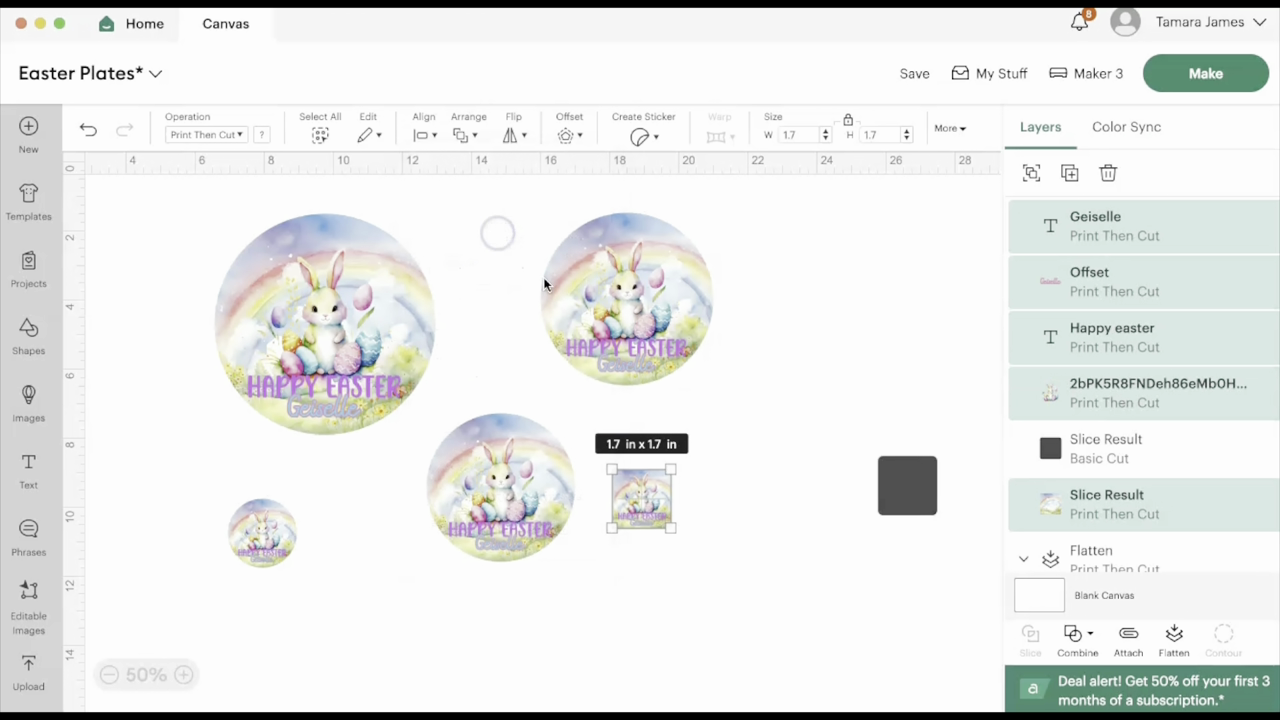
{"action": "left_click", "coordinate": [1180, 641]}
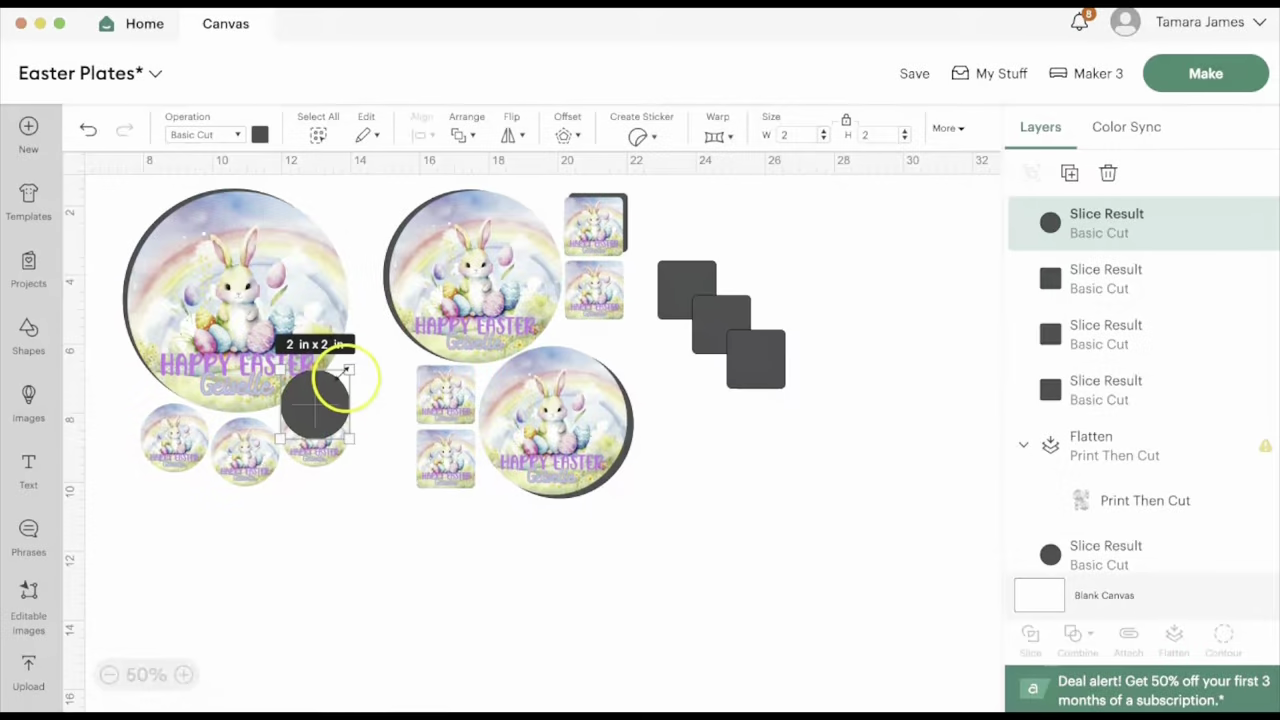
Make two more copies of the 2 in dark circle and send the project to mat preparation.
{"action": "left_click", "coordinate": [1073, 174]}
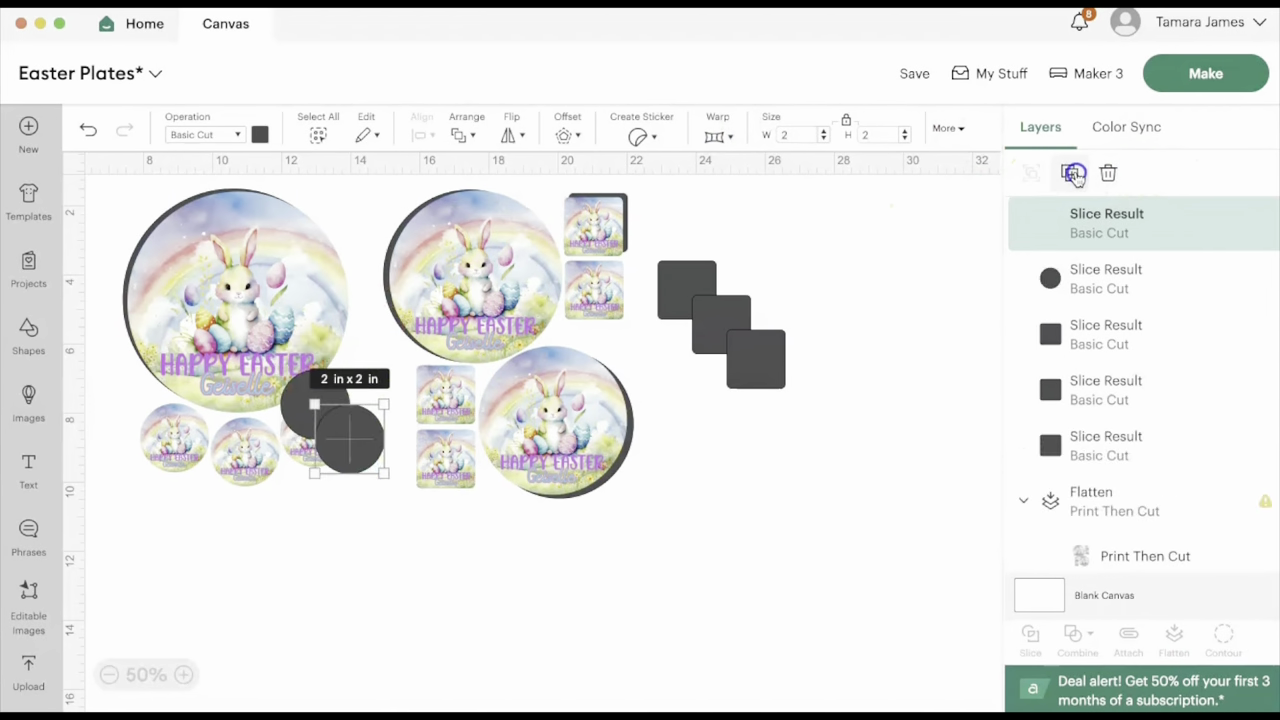
{"action": "left_click", "coordinate": [1073, 174]}
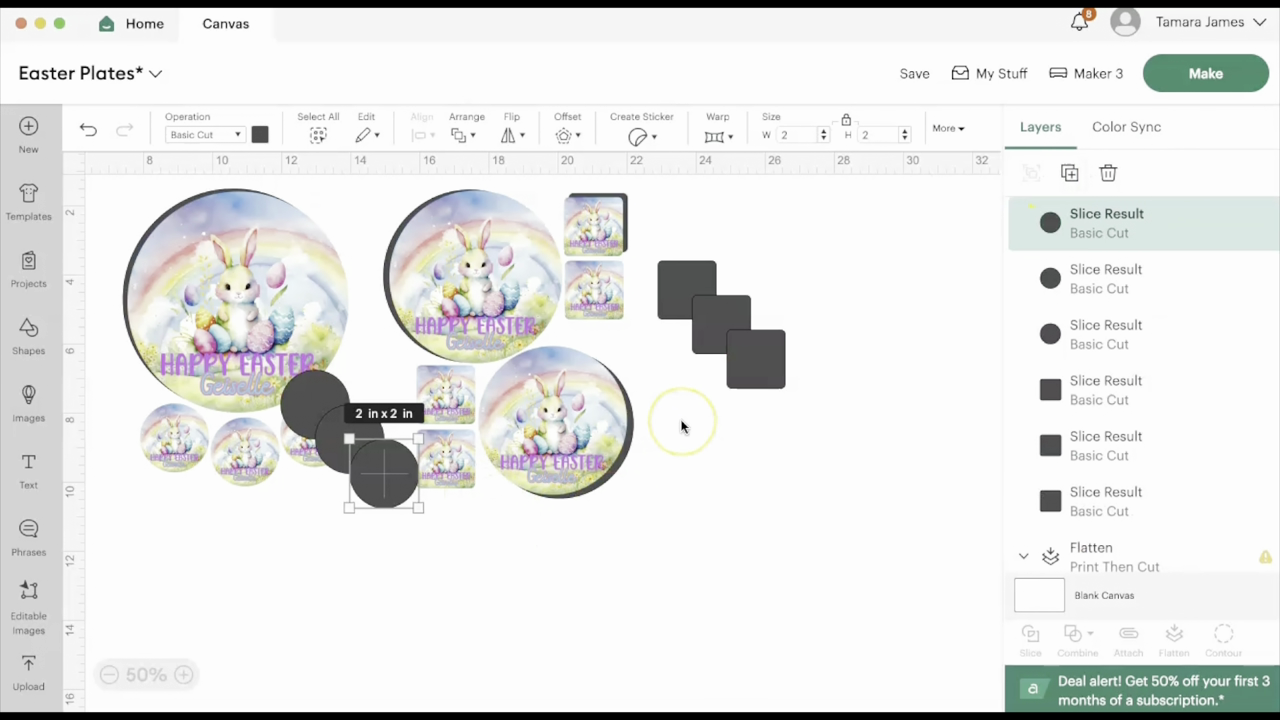
{"action": "left_click", "coordinate": [1247, 74]}
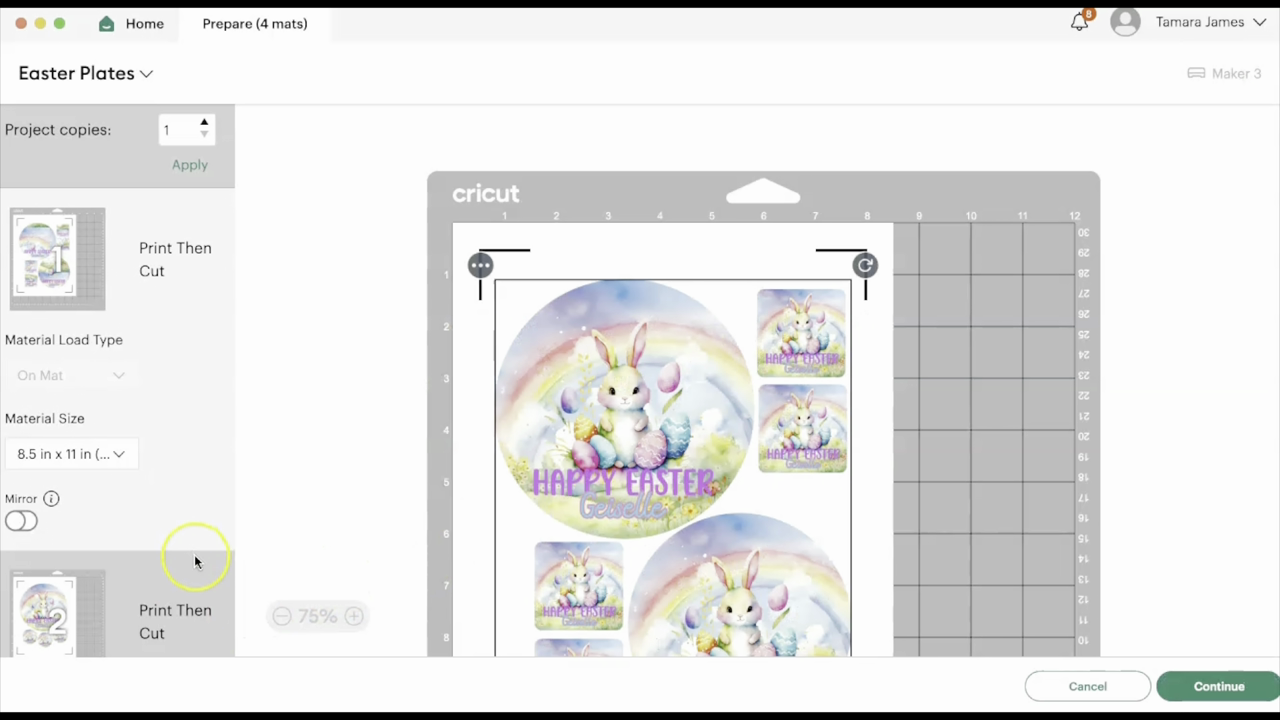
Set the material size of the Basic Cut mat 3 to 8.3 in x 11.7 in (A4).
{"action": "scroll", "coordinate": [187, 580], "scroll_direction": "down", "scroll_amount": 5}
{"action": "left_click", "coordinate": [64, 466]}
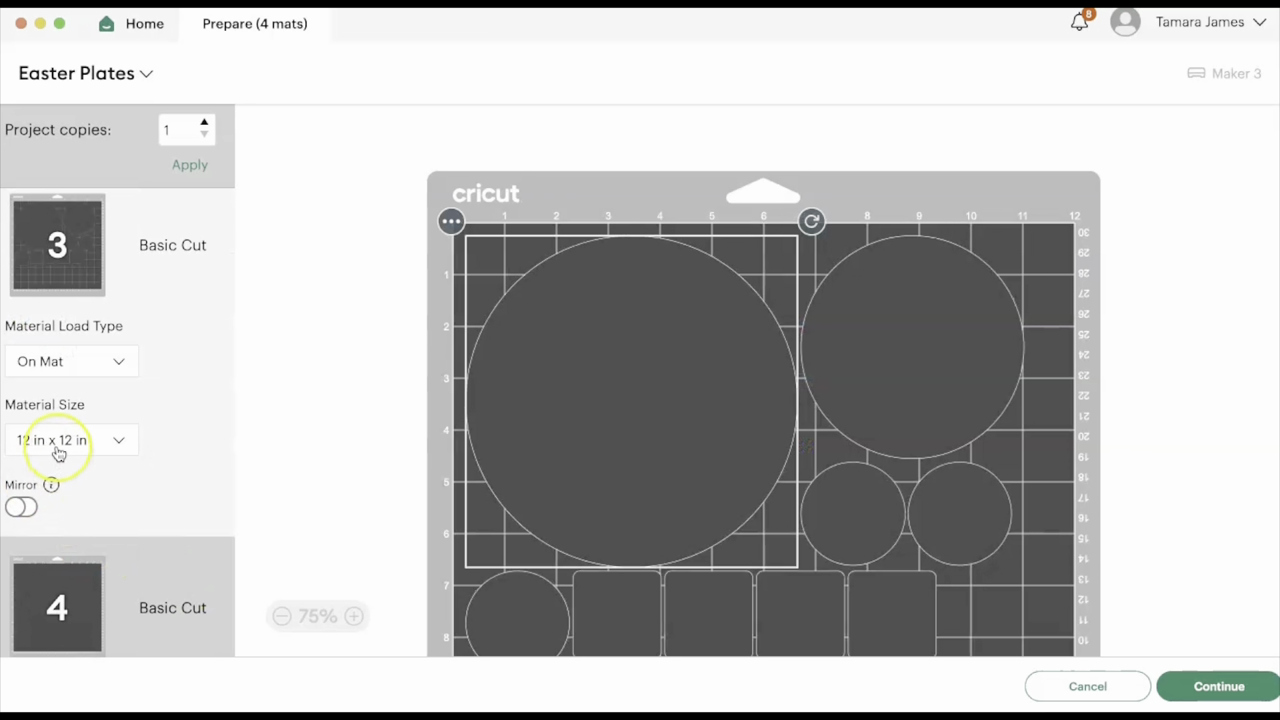
{"action": "left_click", "coordinate": [58, 443]}
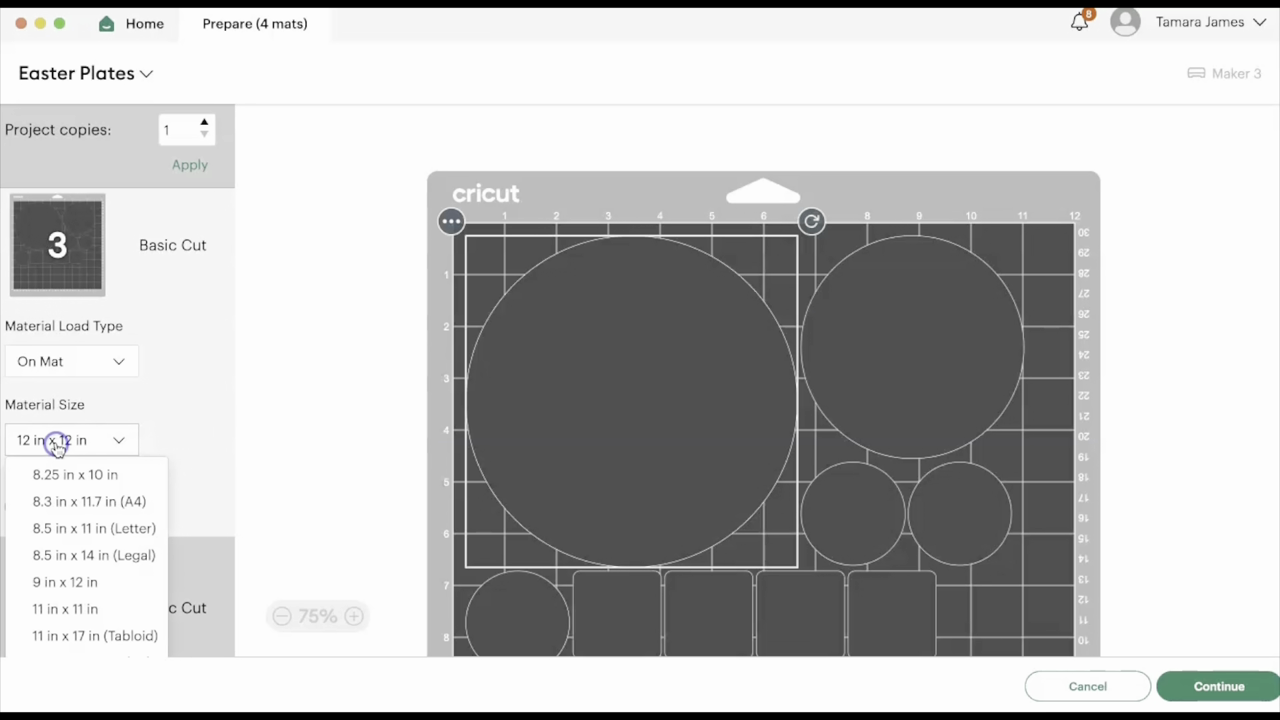
{"action": "left_click", "coordinate": [78, 509]}
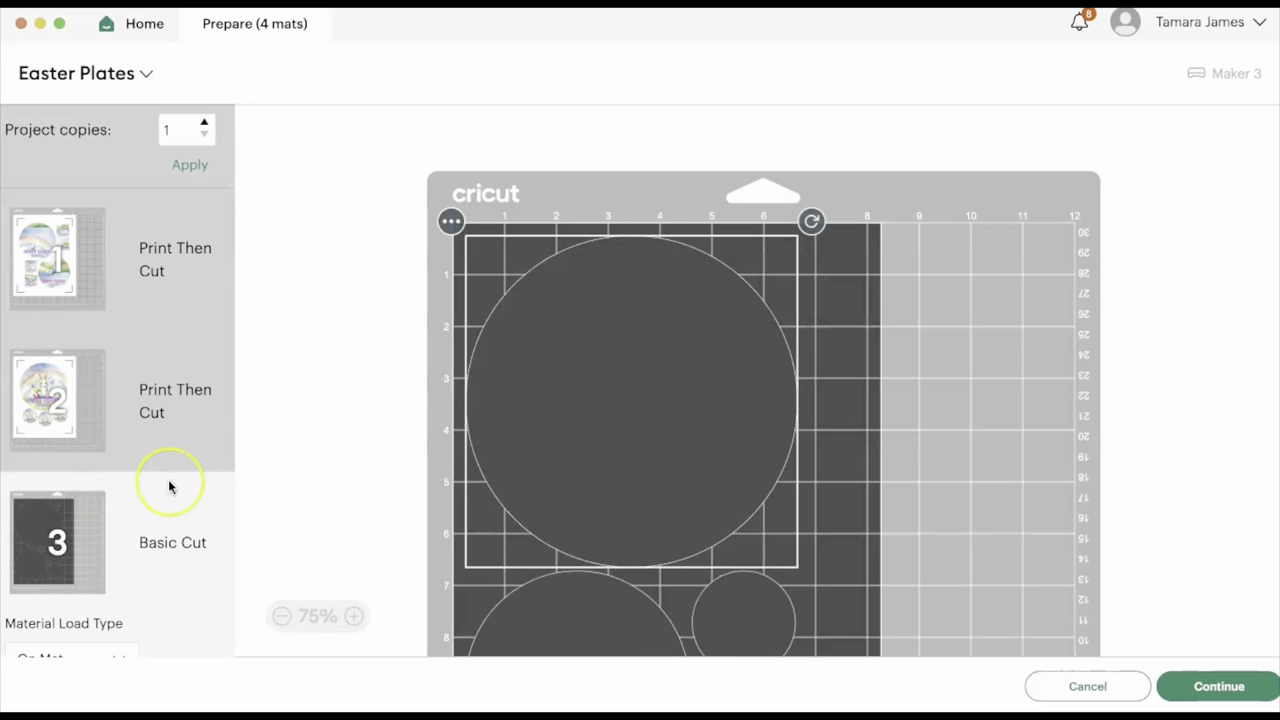
Check the shape layouts on Basic Cut mats 3 and 4 and continue to the make stage.
{"action": "scroll", "coordinate": [123, 523], "scroll_direction": "down", "scroll_amount": 5}
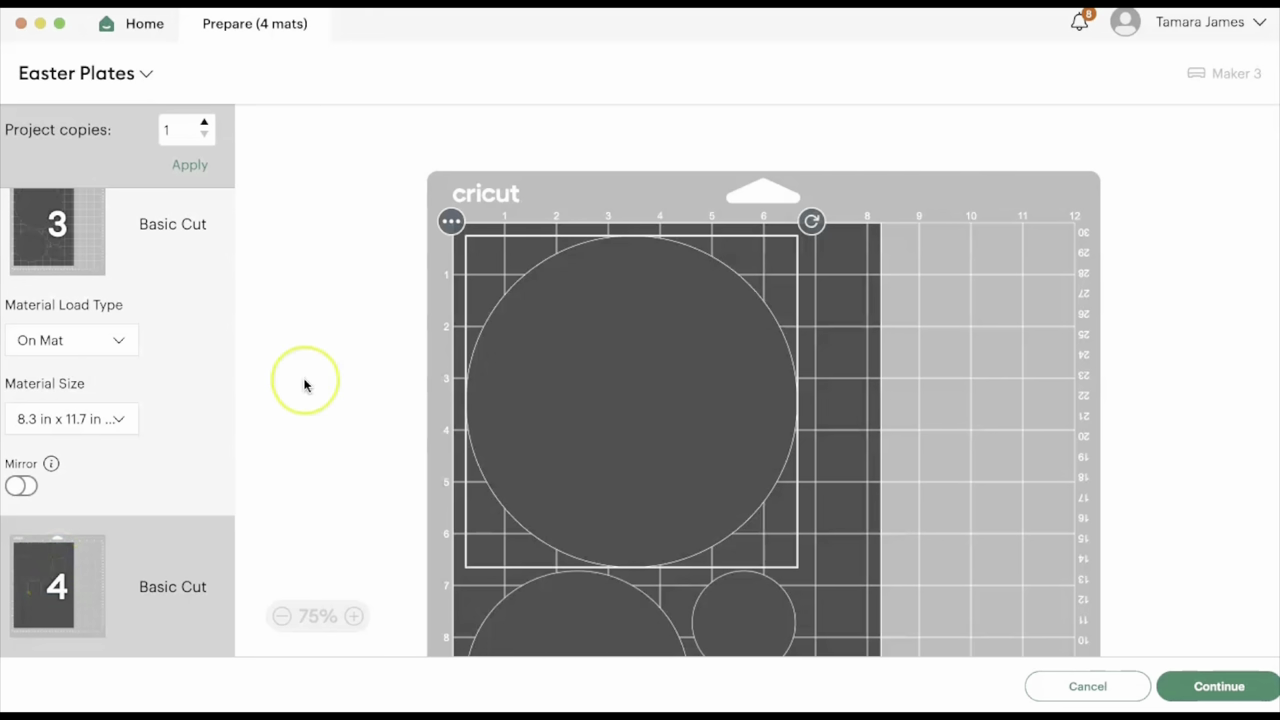
{"action": "scroll", "coordinate": [674, 335], "scroll_direction": "down", "scroll_amount": 5}
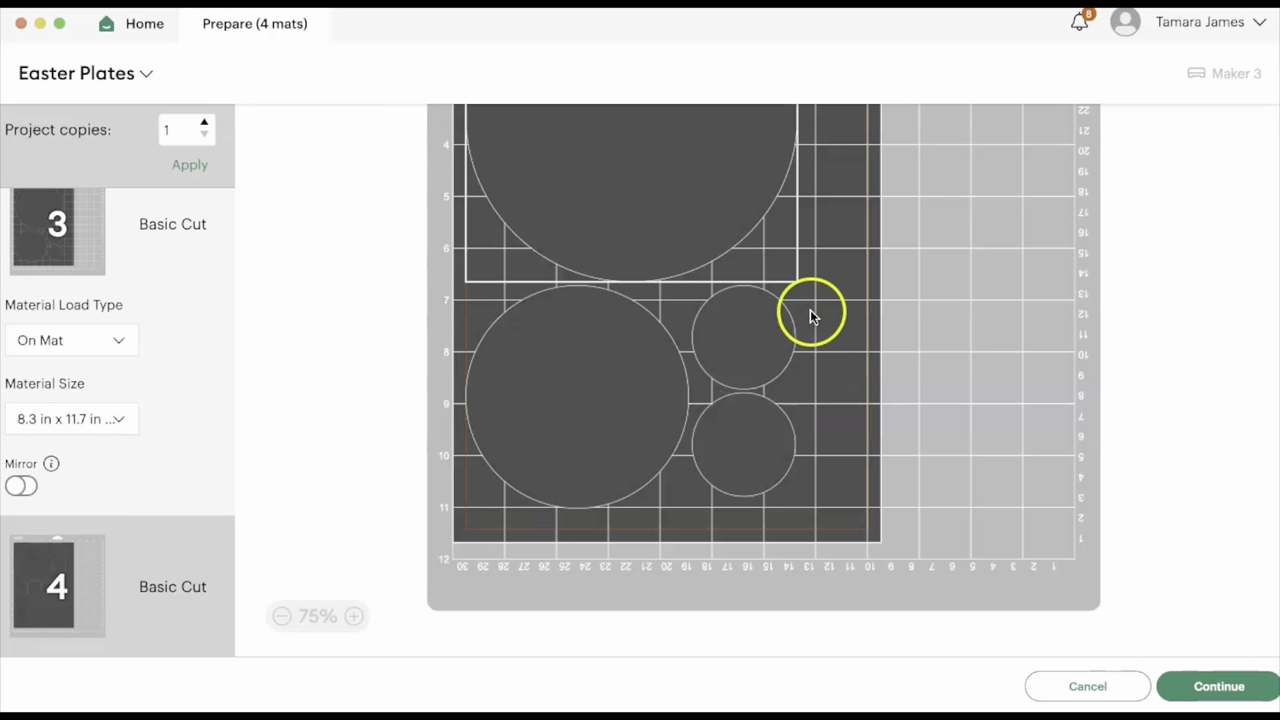
{"action": "left_click", "coordinate": [58, 587]}
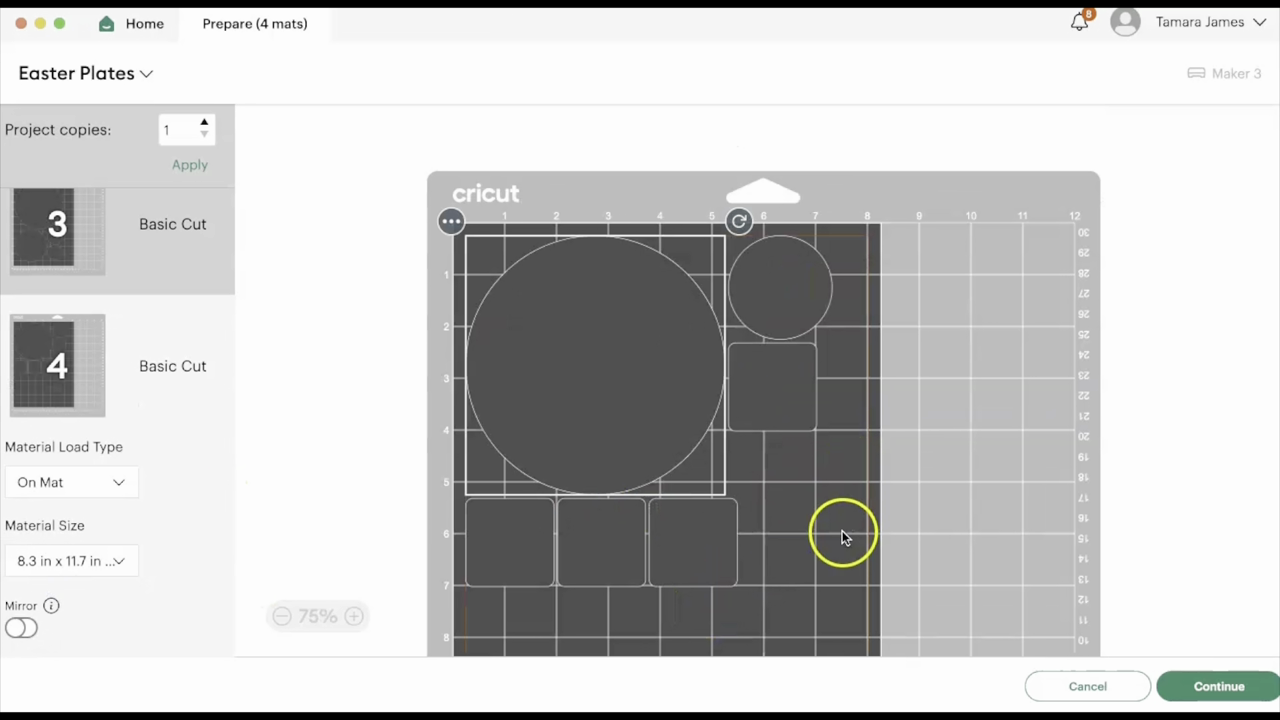
{"action": "scroll", "coordinate": [838, 530], "scroll_direction": "up", "scroll_amount": 1}
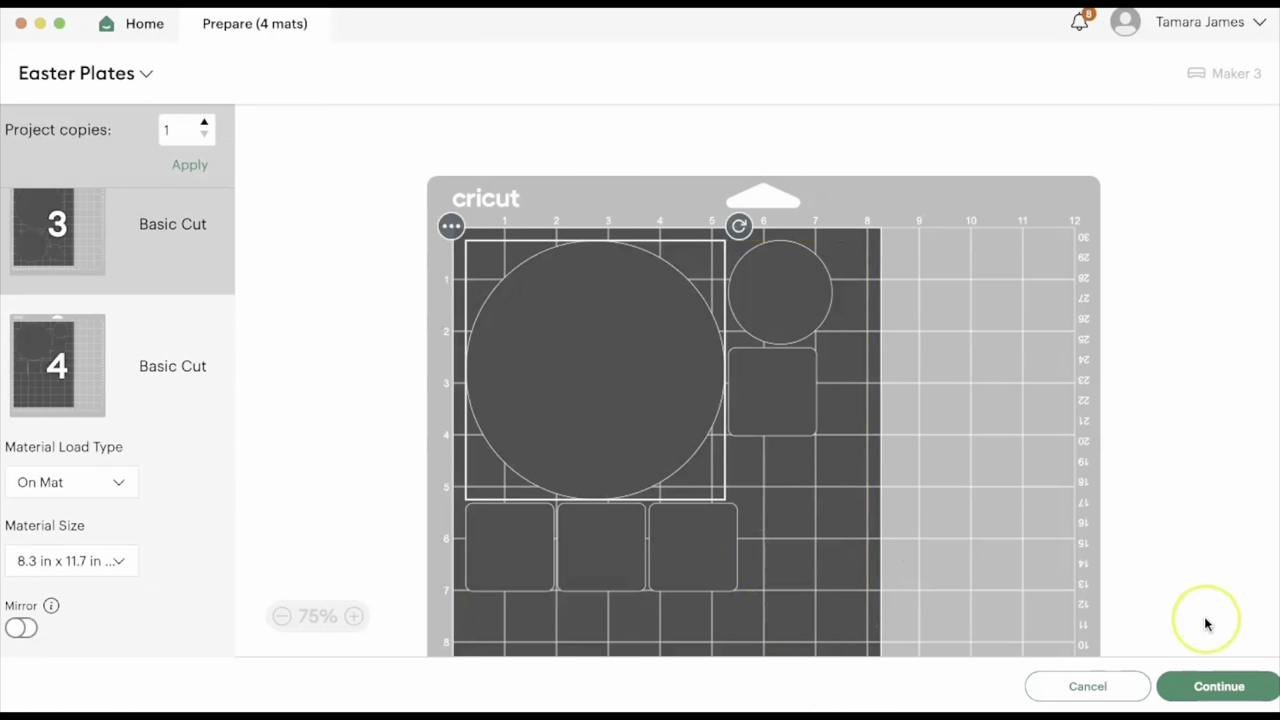
{"action": "scroll", "coordinate": [1206, 626], "scroll_direction": "down", "scroll_amount": 5}
{"action": "left_click", "coordinate": [1226, 690]}
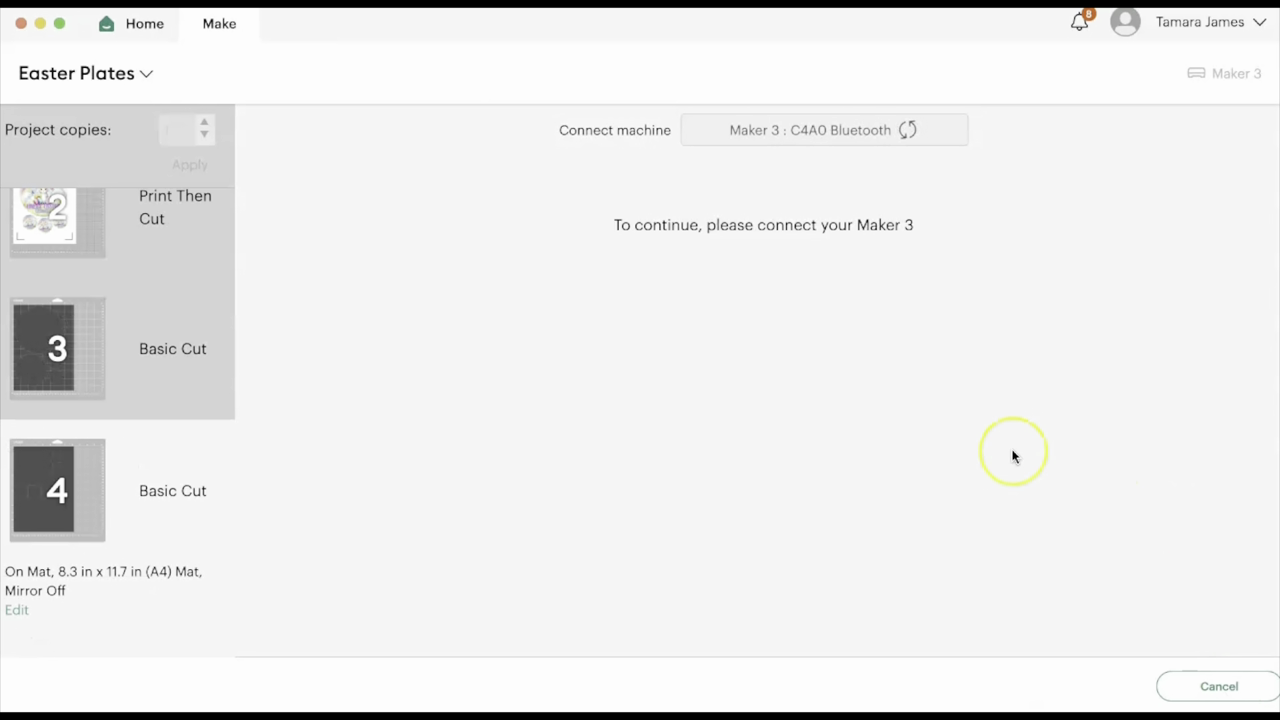
Send the first Print Then Cut mat to the printer with Use System Dialog turned on.
{"action": "left_click", "coordinate": [78, 220]}
{"action": "scroll", "coordinate": [170, 244], "scroll_direction": "up", "scroll_amount": 2}
{"action": "left_click", "coordinate": [49, 214]}
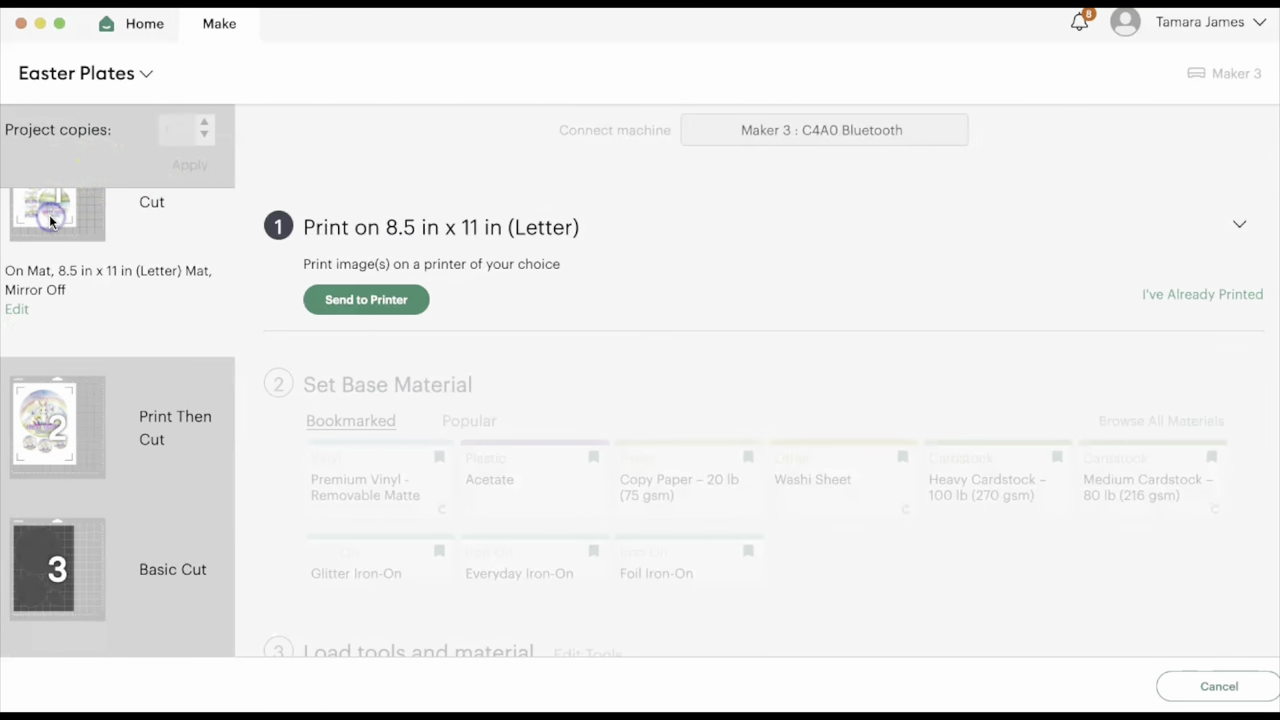
{"action": "left_click", "coordinate": [378, 300]}
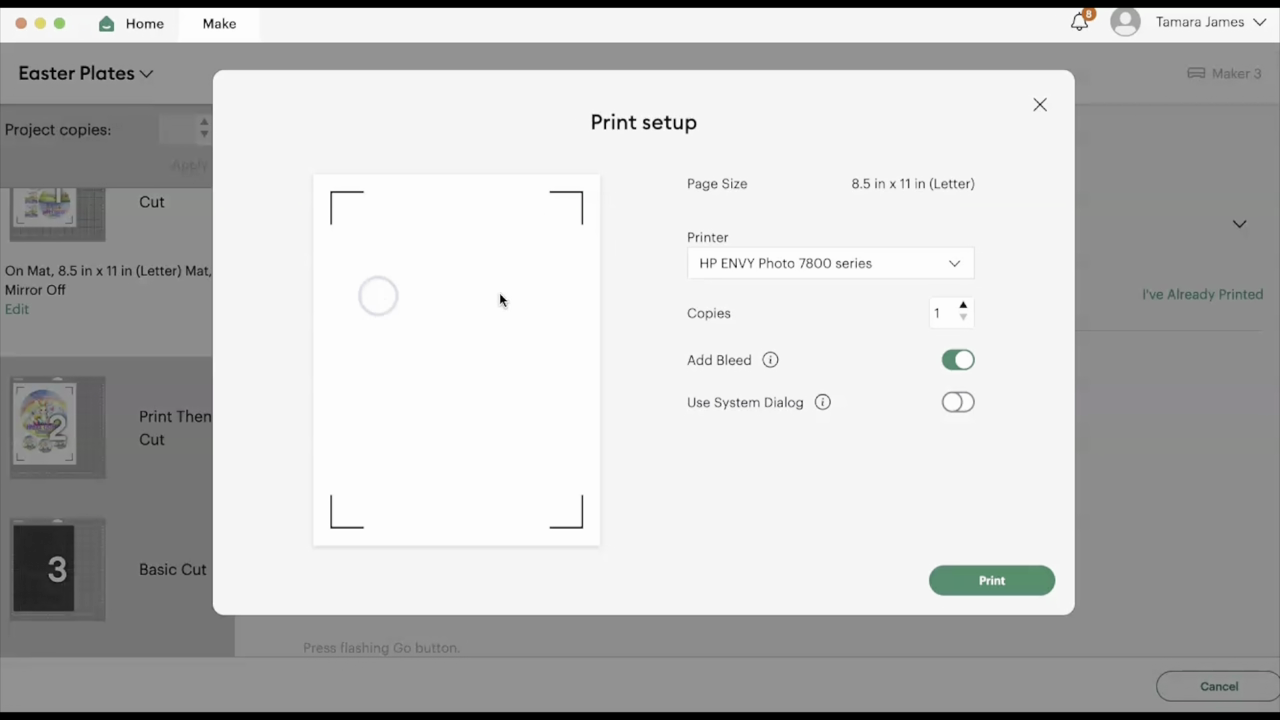
{"action": "left_click", "coordinate": [966, 405]}
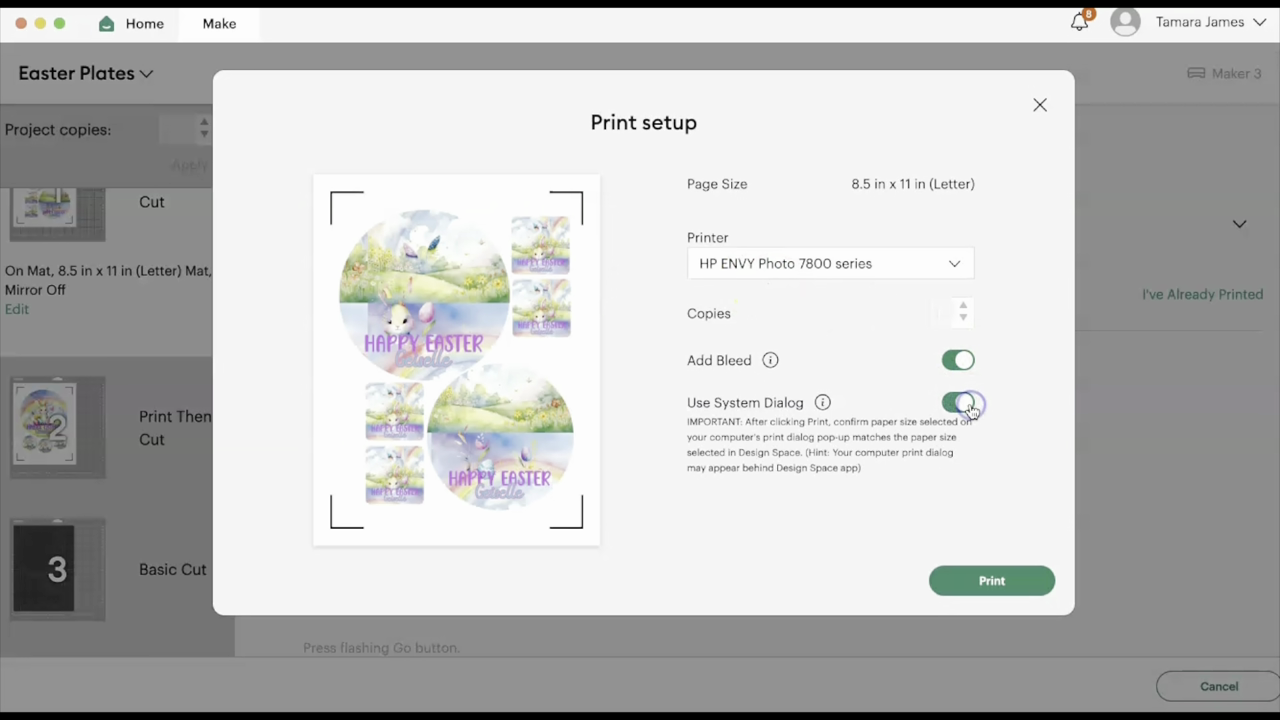
{"action": "left_click", "coordinate": [991, 579]}
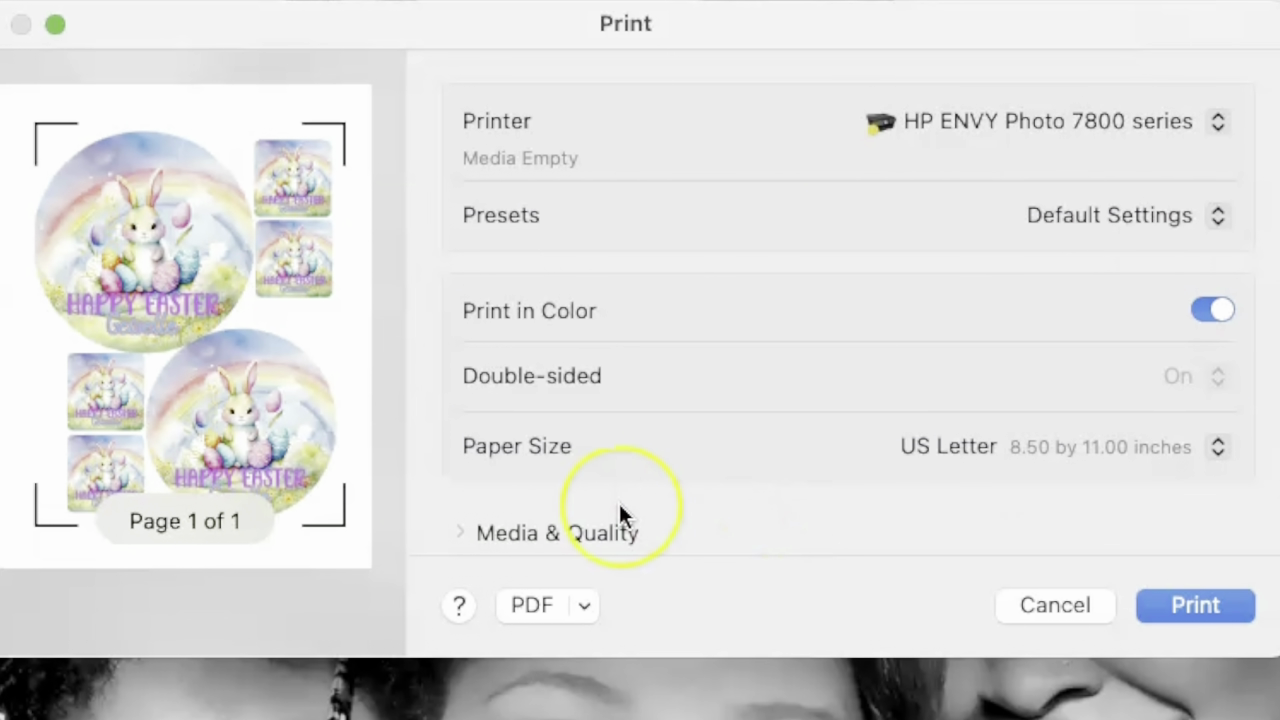
Expand the print job's Media & Quality settings and set the paper type to Photo Glossy Paper.
{"action": "scroll", "coordinate": [618, 505], "scroll_direction": "down", "scroll_amount": 3}
{"action": "left_click", "coordinate": [572, 410]}
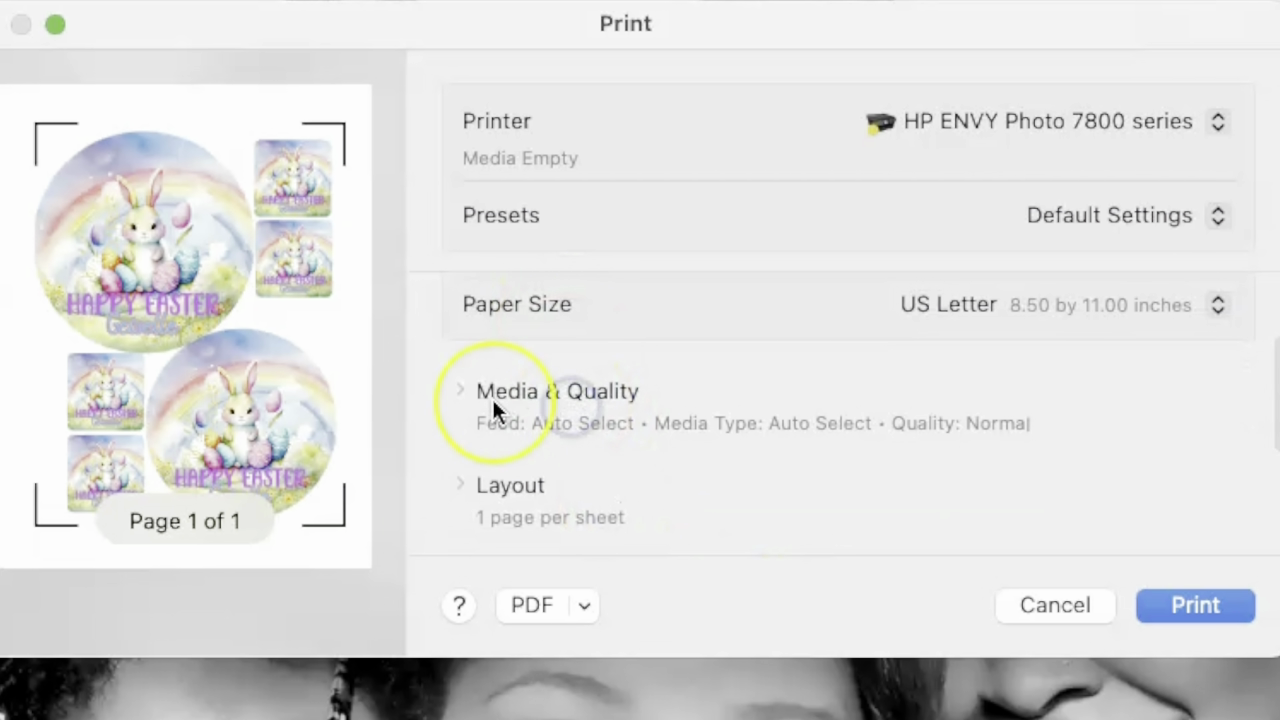
{"action": "left_click", "coordinate": [458, 392]}
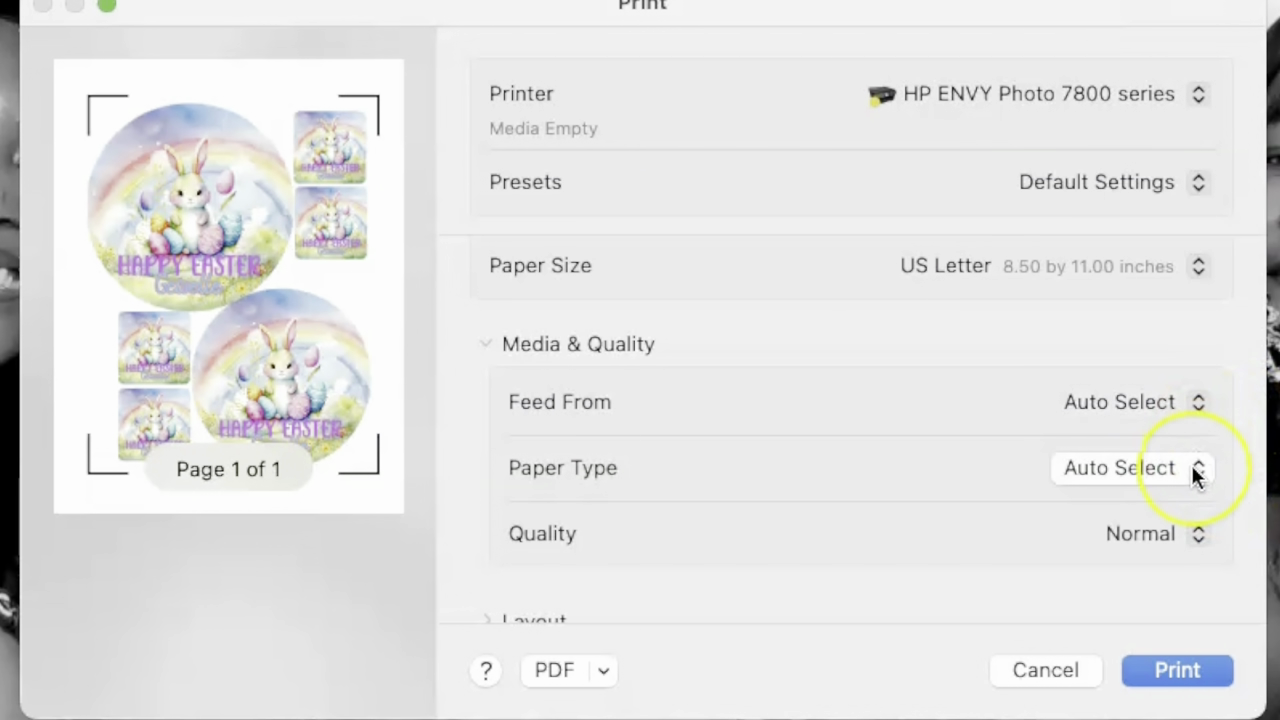
{"action": "left_click", "coordinate": [1197, 470]}
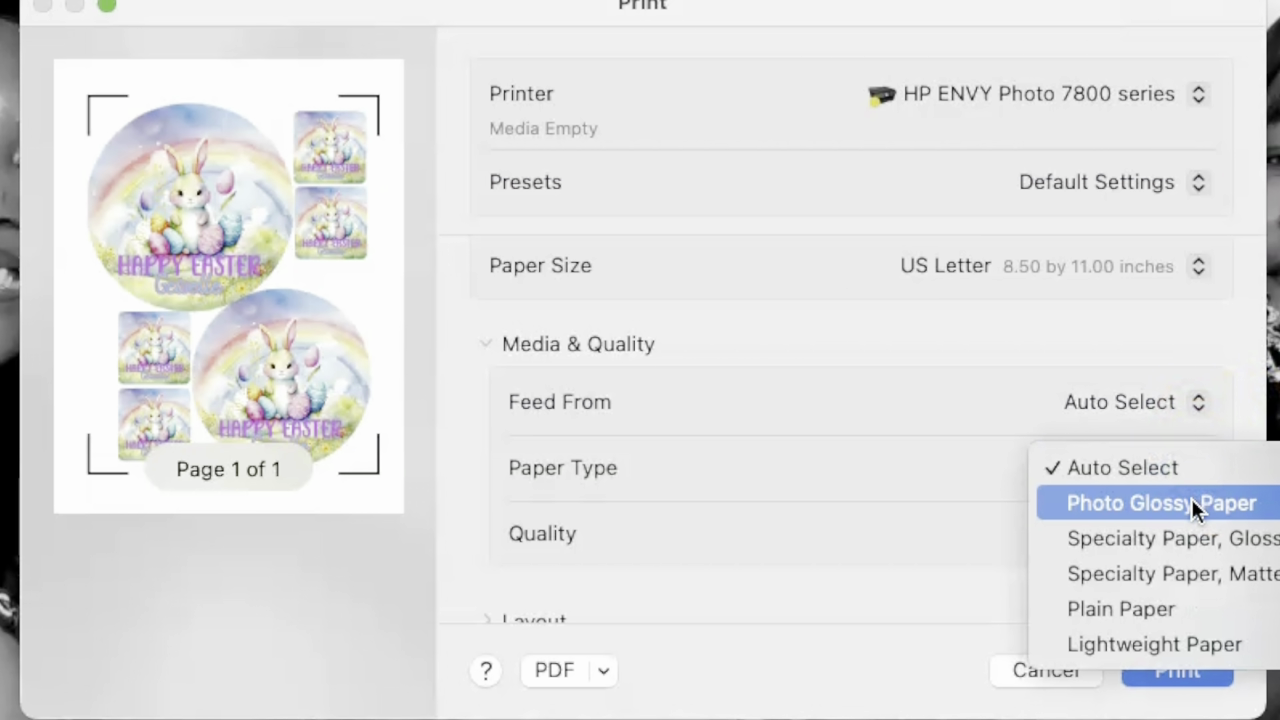
{"action": "left_click", "coordinate": [1191, 500]}
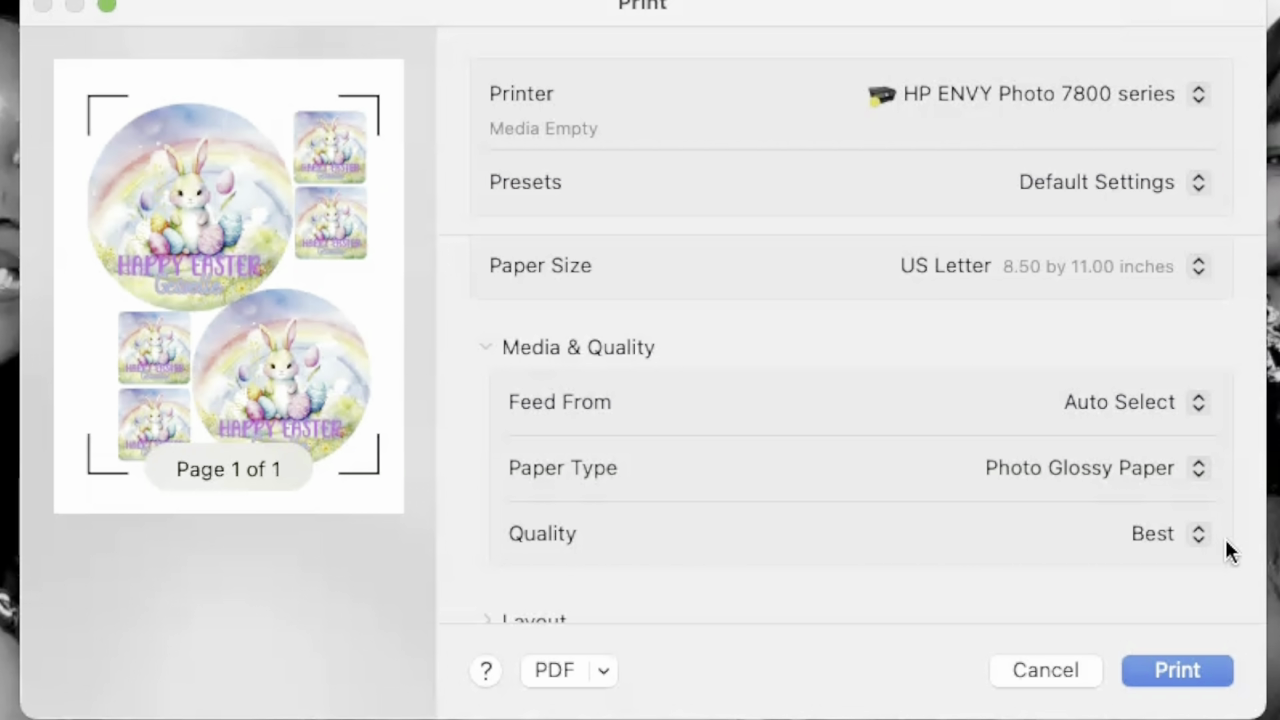
Keep the print quality at Best and print the first Print Then Cut mat.
{"action": "left_click", "coordinate": [1212, 540]}
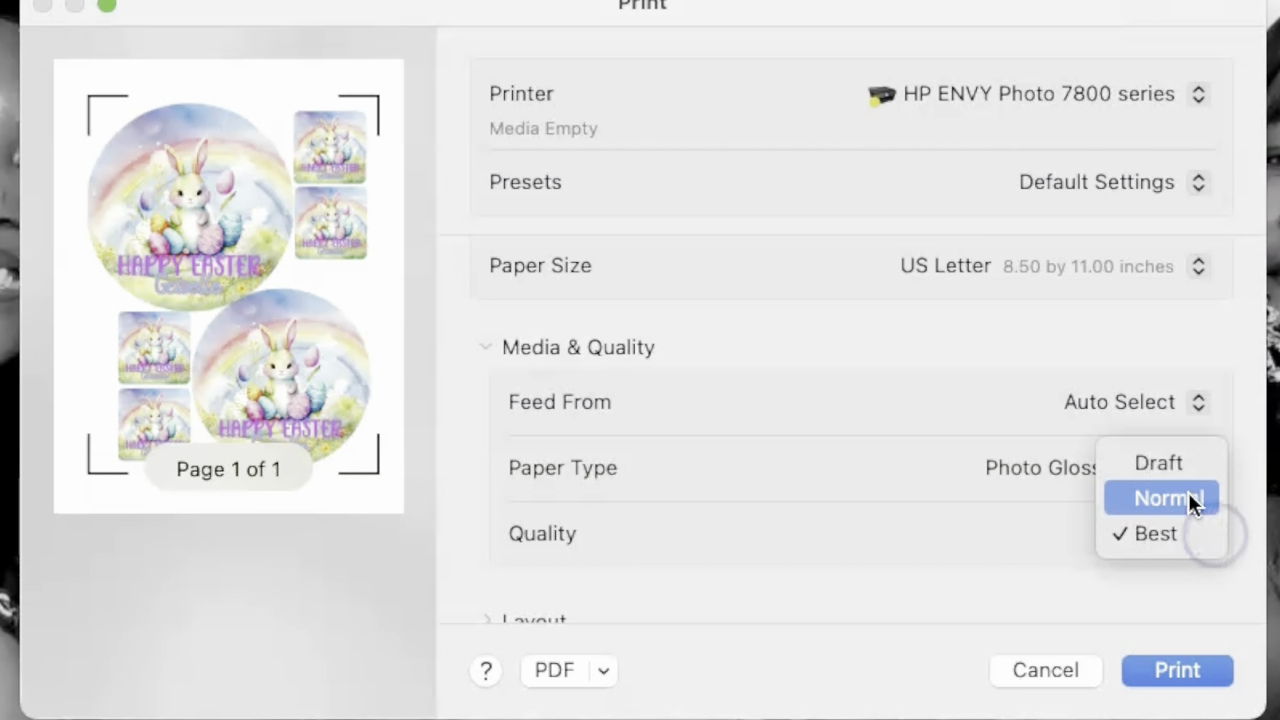
{"action": "left_click", "coordinate": [1260, 580]}
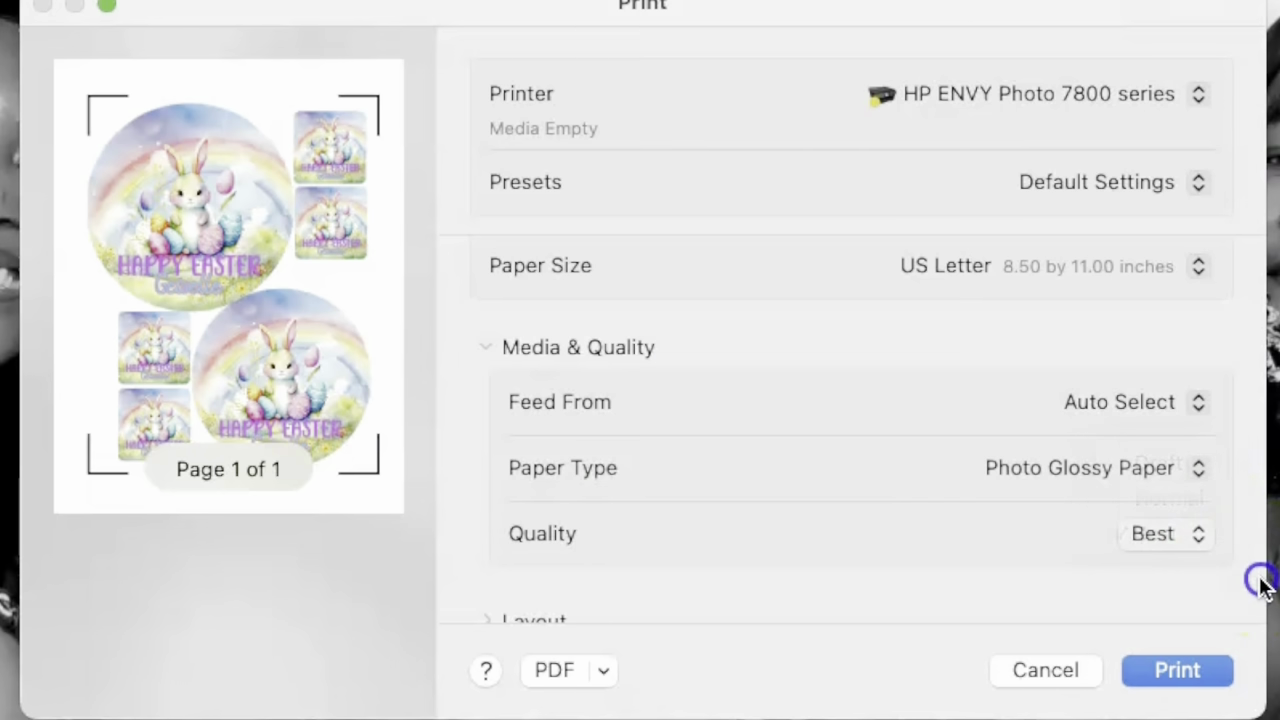
{"action": "left_click", "coordinate": [1198, 678]}
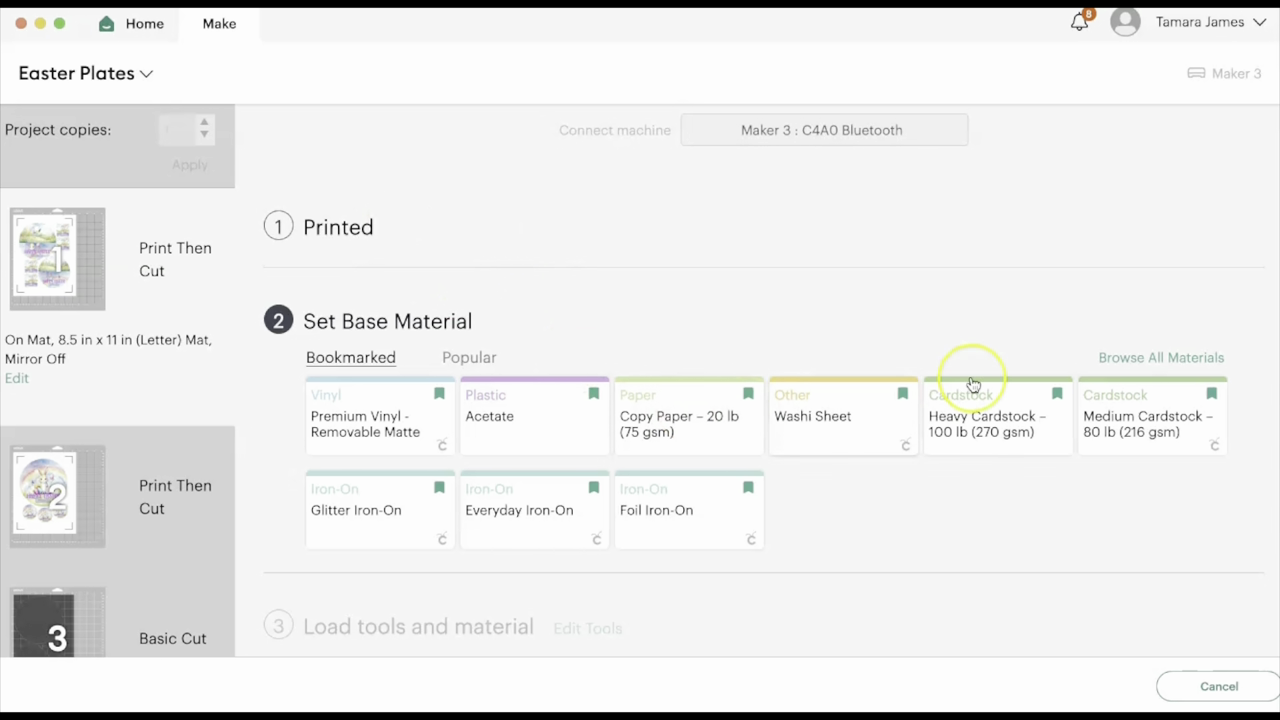
Set the first Print Then Cut mat's base material to Heavy Cardstock – 100 lb (270 gsm).
{"action": "left_click", "coordinate": [966, 424]}
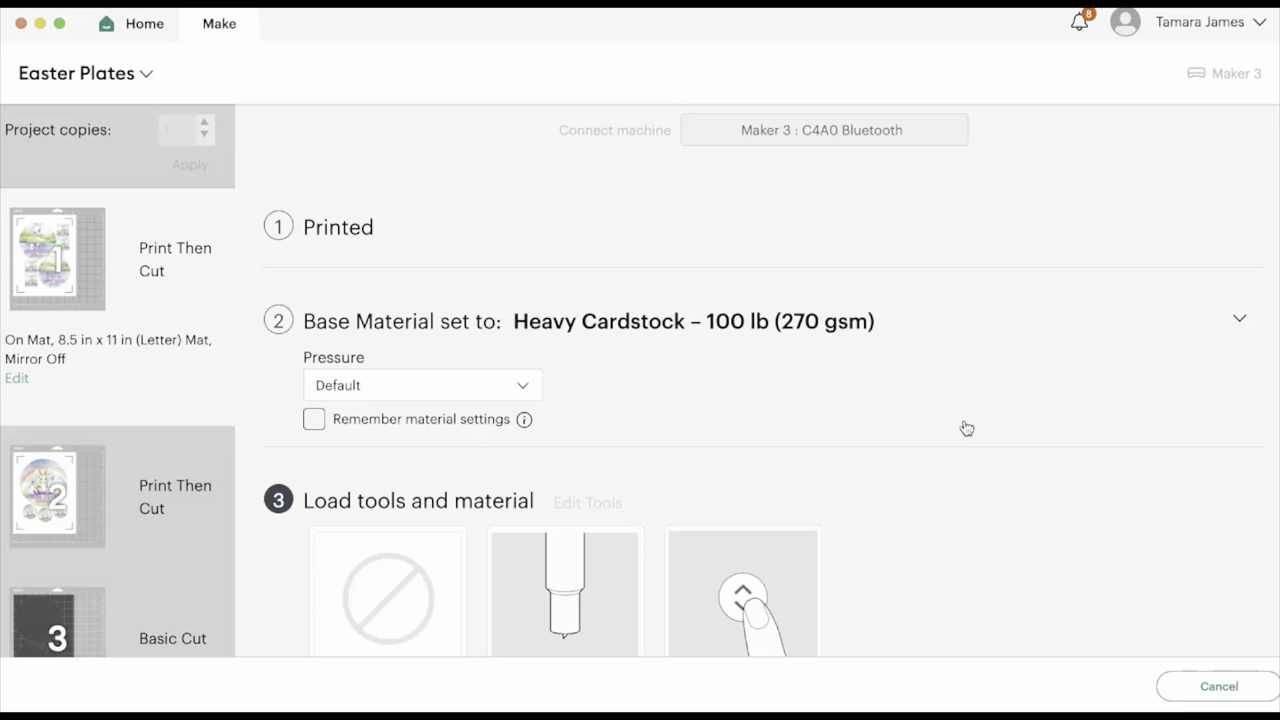
{"action": "left_click", "coordinate": [822, 320]}
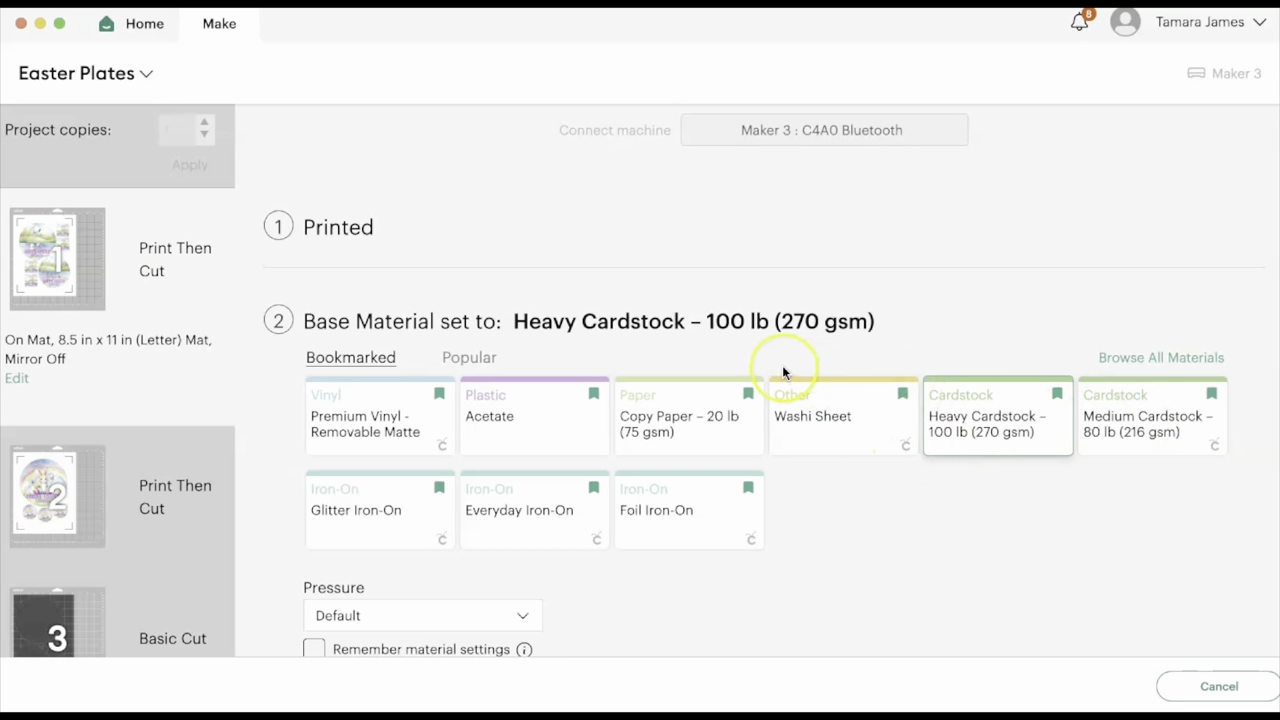
{"action": "left_click", "coordinate": [960, 410]}
View the make settings of the second Print Then Cut mat and select Basic Cut mat 3.
{"action": "left_click", "coordinate": [135, 483]}
{"action": "scroll", "coordinate": [120, 549], "scroll_direction": "down", "scroll_amount": 3}
{"action": "left_click", "coordinate": [40, 474]}
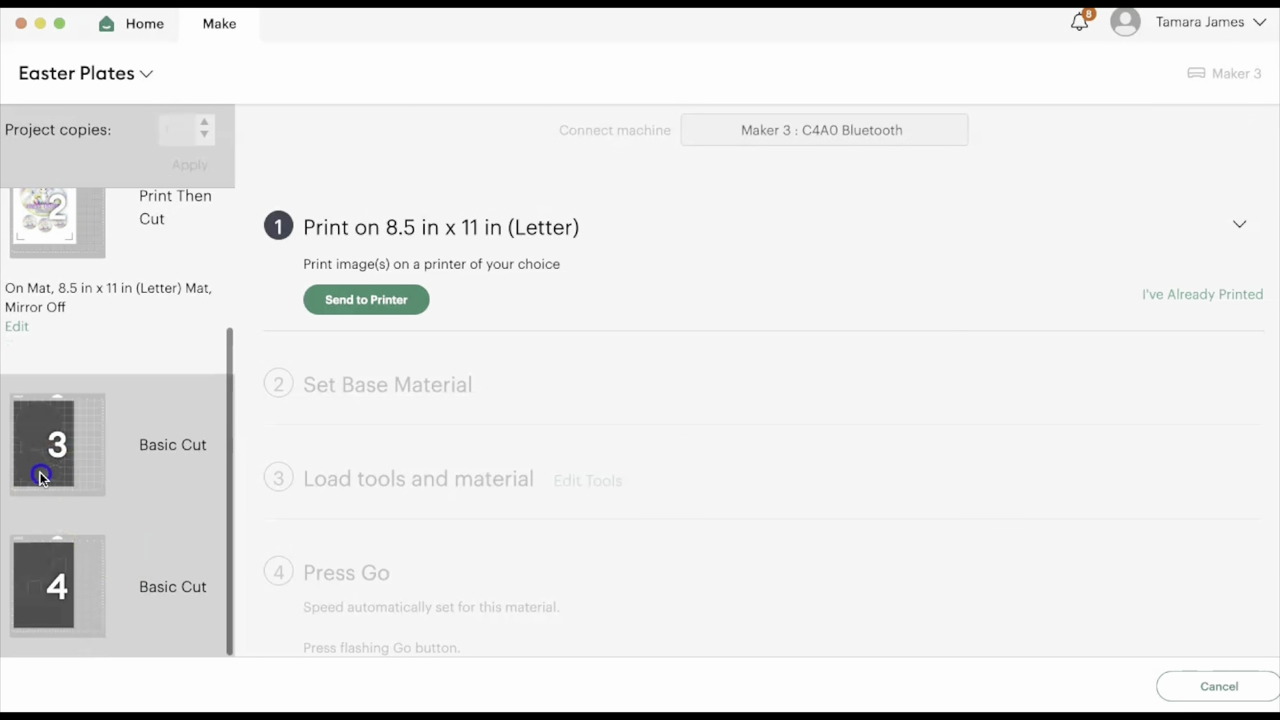